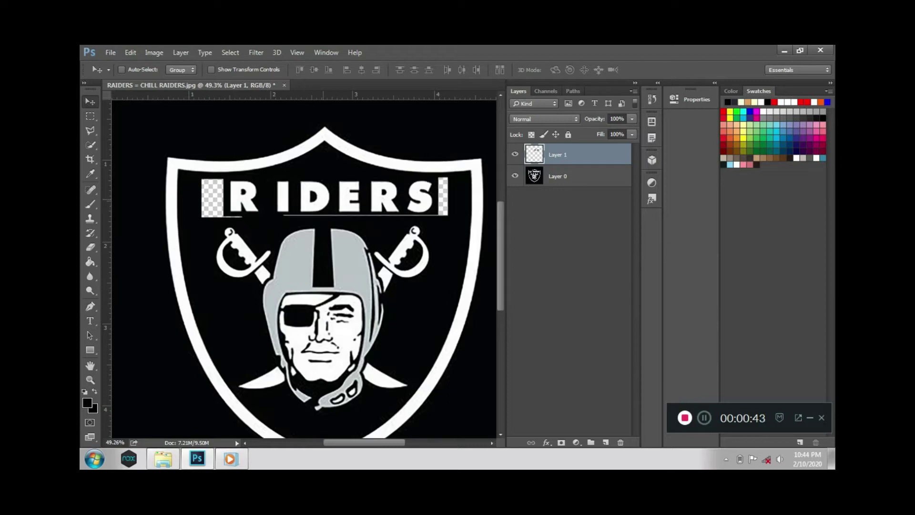
Cut the R of RIDERS onto its own layer and slide it right
key("alt+bracketleft")
key("m")
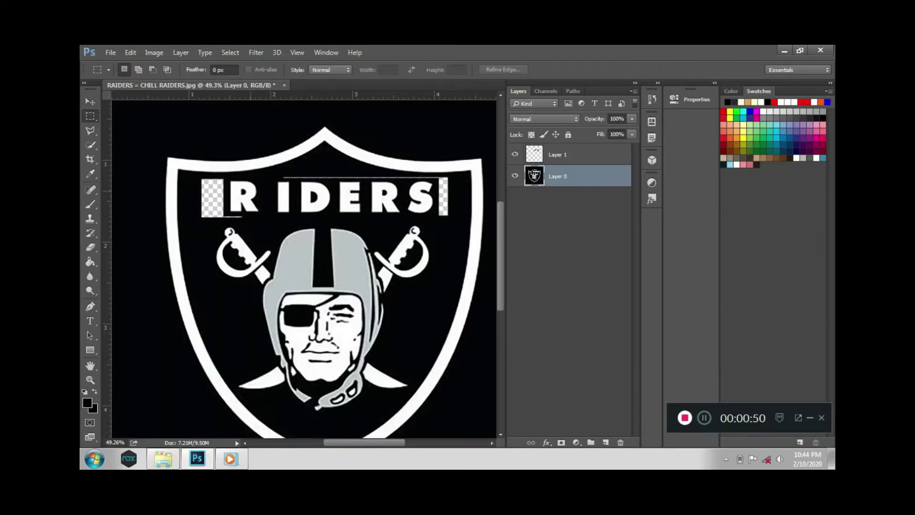
left_click_drag(262, 217, 263, 217)
right_click(261, 204)
left_click(286, 292)
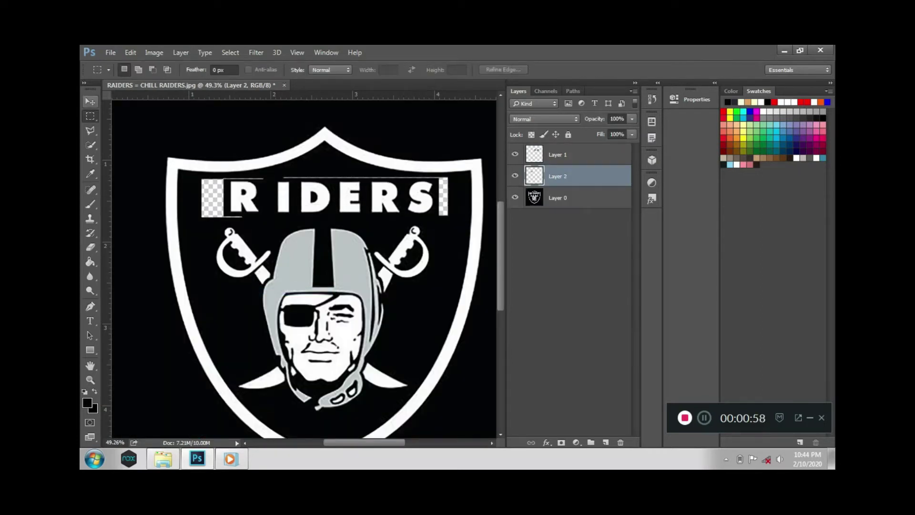
key("v")
left_click_drag(259, 177, 263, 177)
Shift the remaining RIDERS letters together and nudge them into even spacing
left_click(557, 155, "shift")
left_click_drag(377, 181, 381, 180)
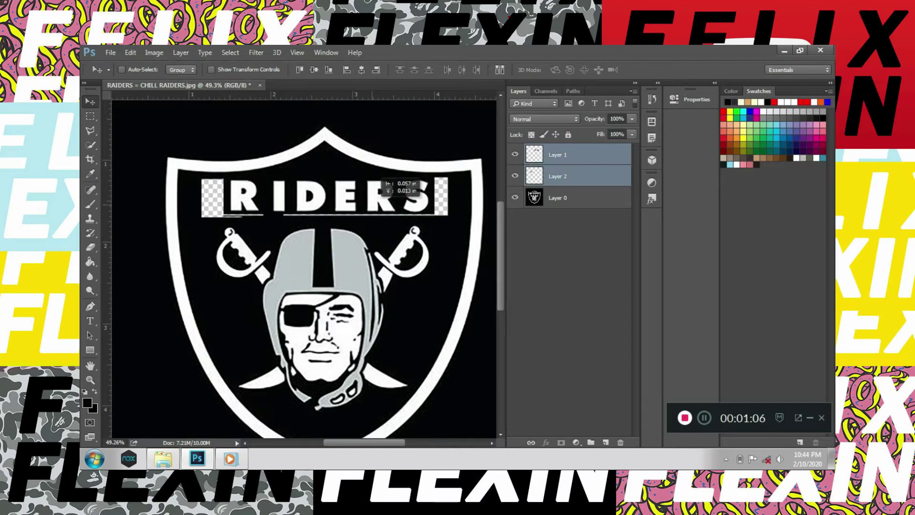
key("Down")
key("Down")
key("Left")
key("Right")
key("Left")
key("Left")
key("Left")
key("Left")
key("Left")
key("Left")
key("Left")
key("Left")
key("Left")
key("Left")
Fill the left transparent strip beside RIDERS with black on the original logo layer
left_click(514, 176)
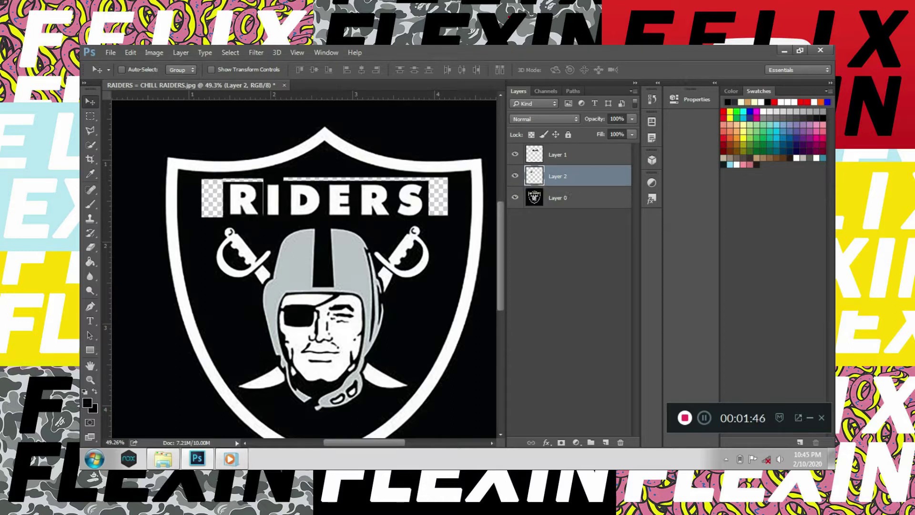
key("alt+bracketleft")
key("e")
key("g")
left_click(213, 198)
Fill the right transparent strip beside RIDERS with black
left_click(438, 196)
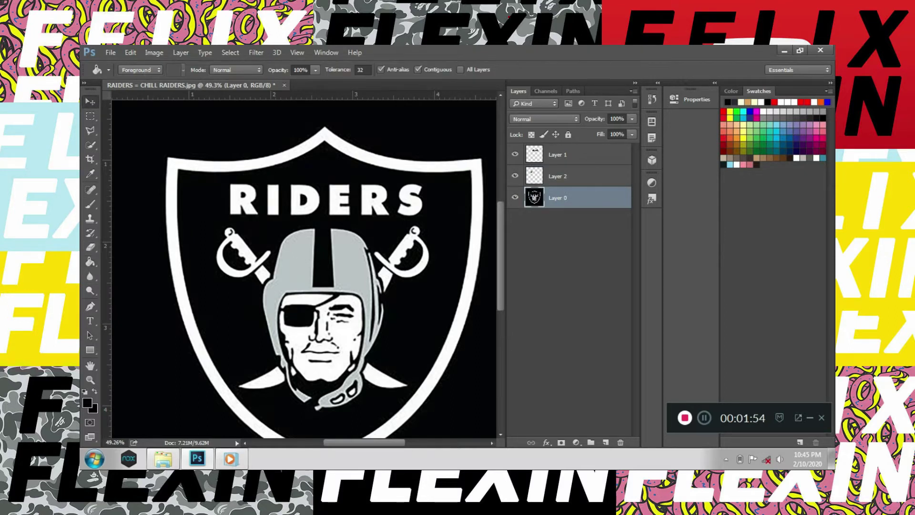
key("e")
scroll(305, 267, "up", 1)
left_click(130, 52)
key("Escape")
Brush black over the crossed swords and chin strap around the face, zooming in as needed
key("b")
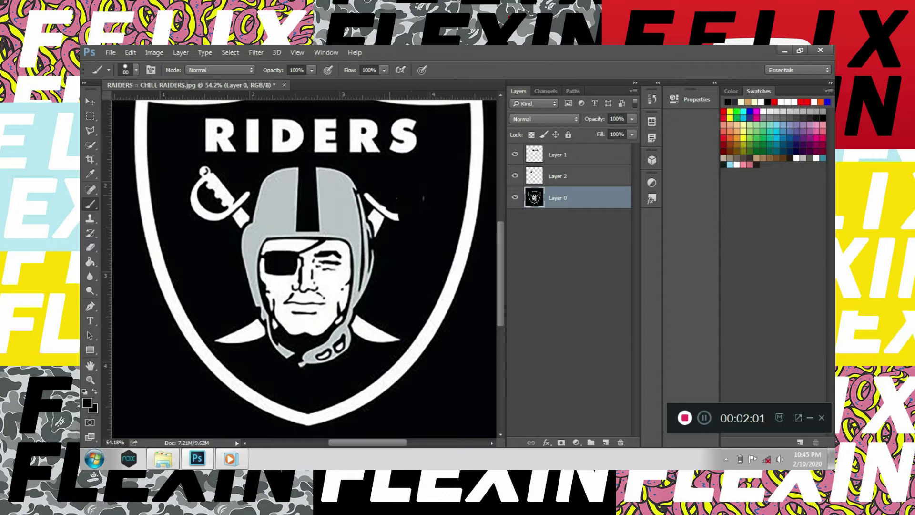
scroll(210, 205, "up", 2)
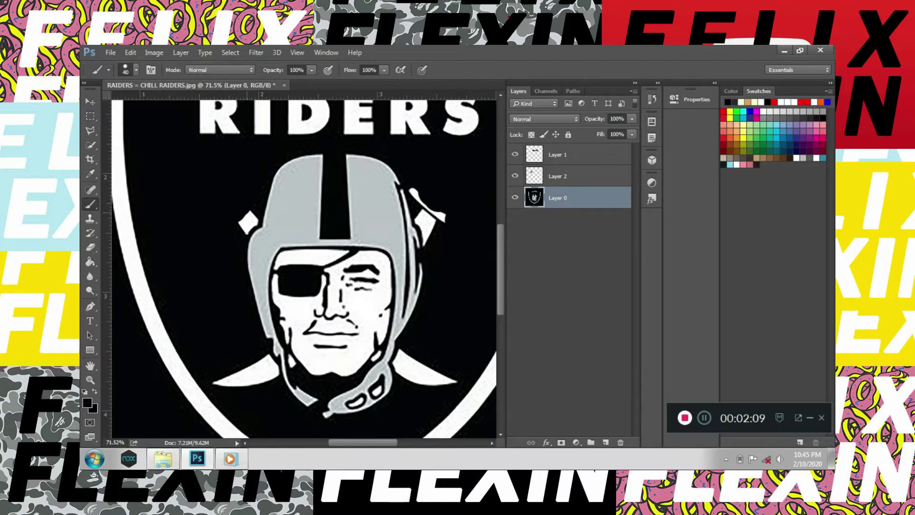
scroll(257, 384, "down", 2)
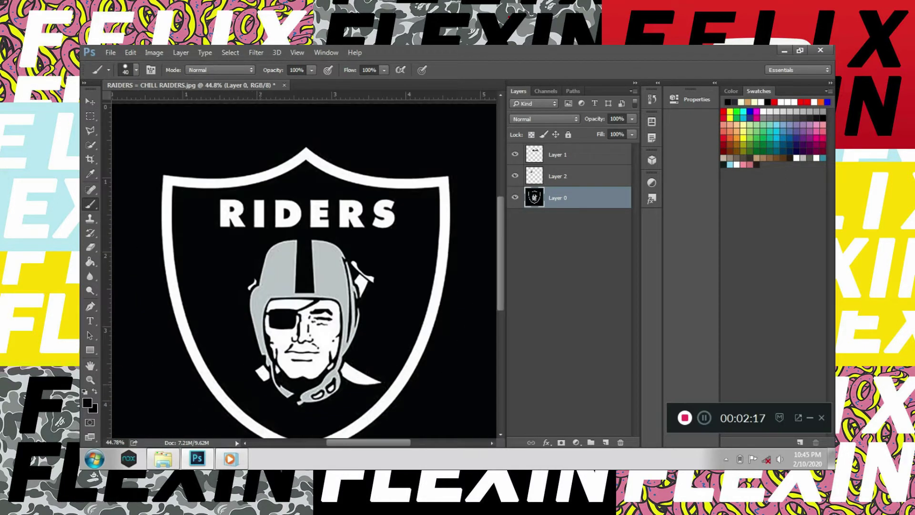
scroll(261, 376, "up", 1)
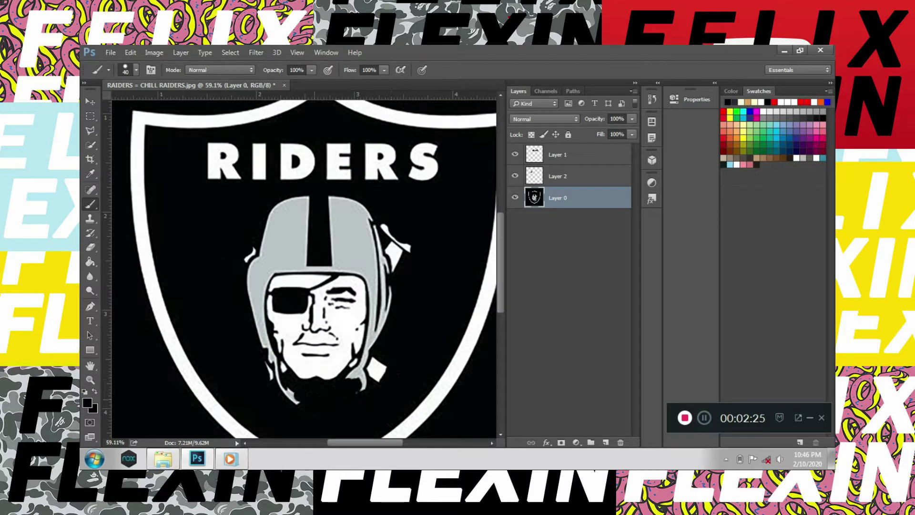
scroll(379, 372, "up", 1)
scroll(379, 371, "up", 1)
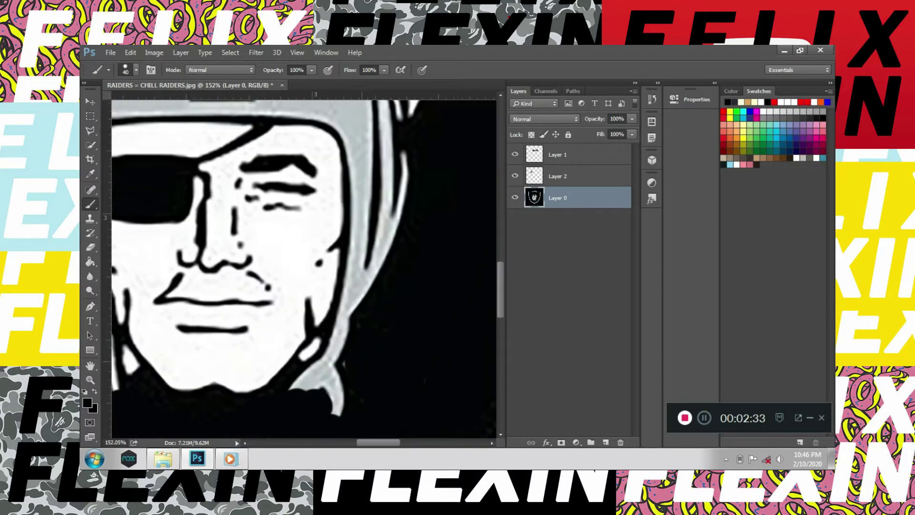
scroll(378, 372, "down", 1)
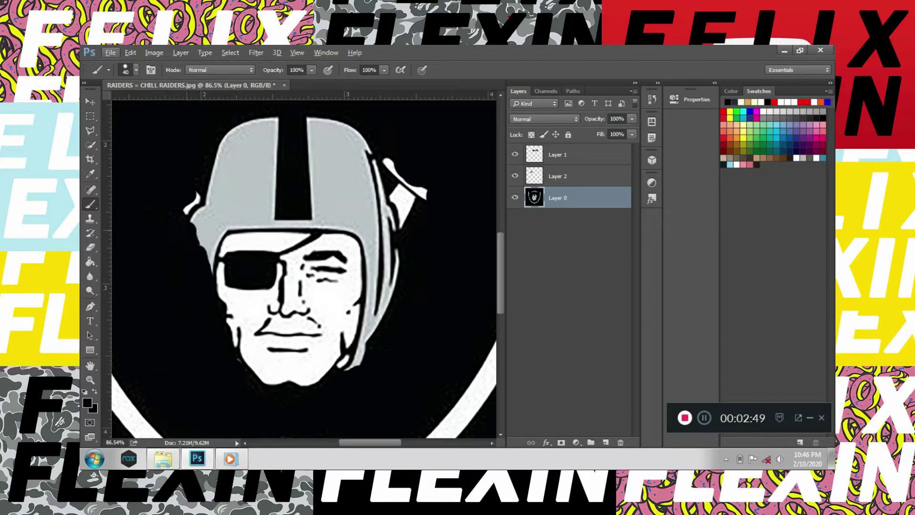
scroll(305, 267, "up", 1)
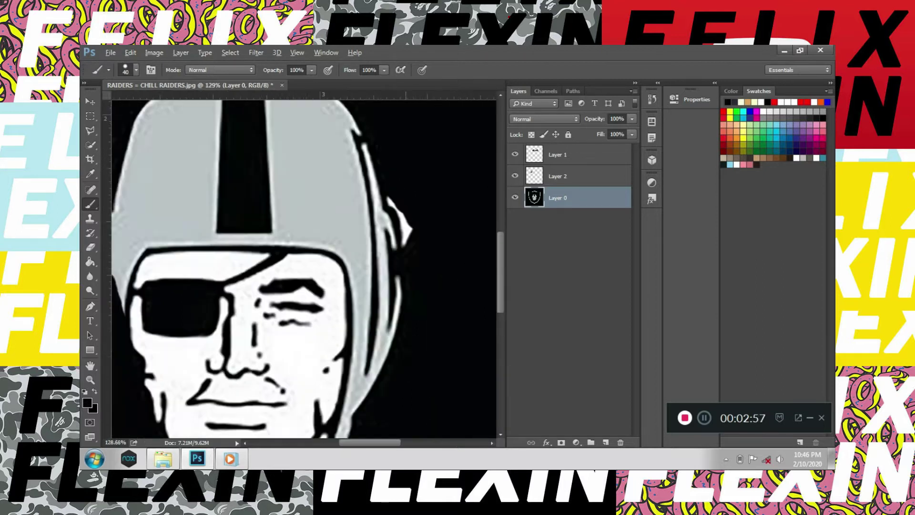
scroll(305, 267, "up", 2)
scroll(305, 267, "down", 3)
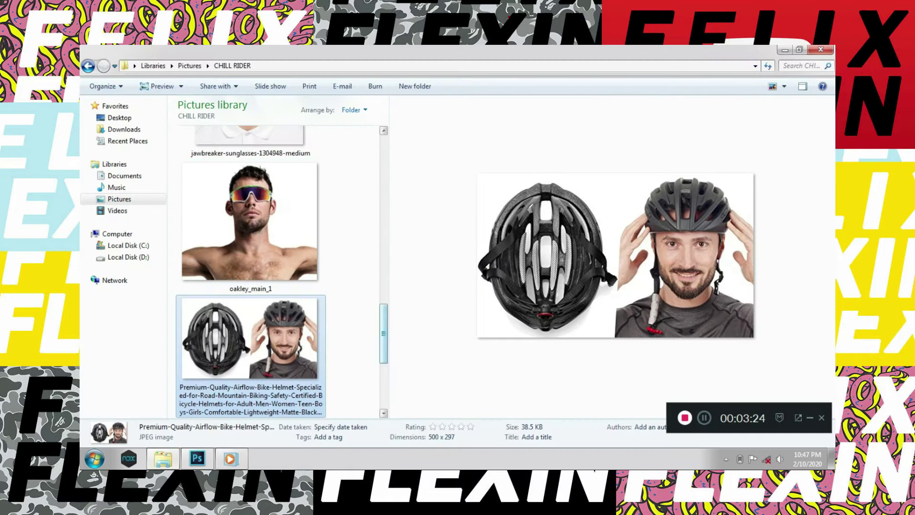
scroll(267, 286, "up", 3)
Drag the jawbreaker sunglasses portrait from the CHILL RIDER folder into the logo document
left_click(249, 166)
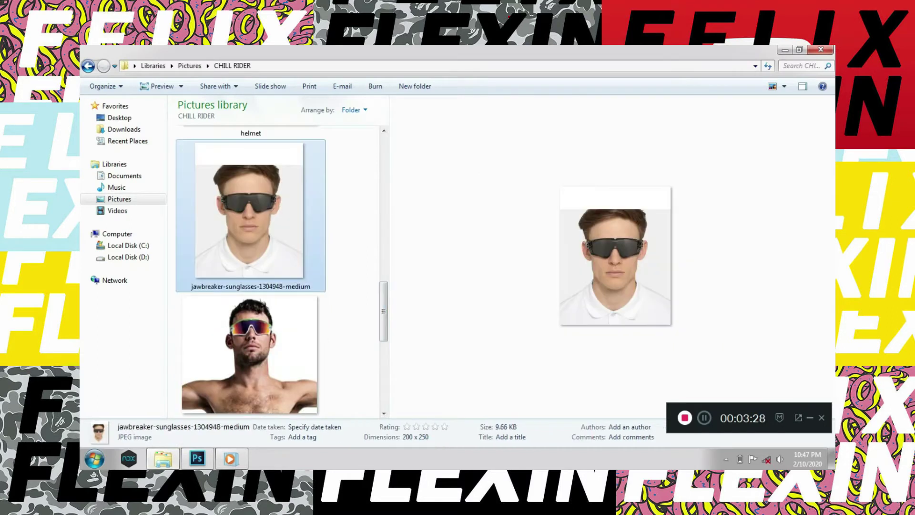
left_click_drag(249, 167, 305, 266)
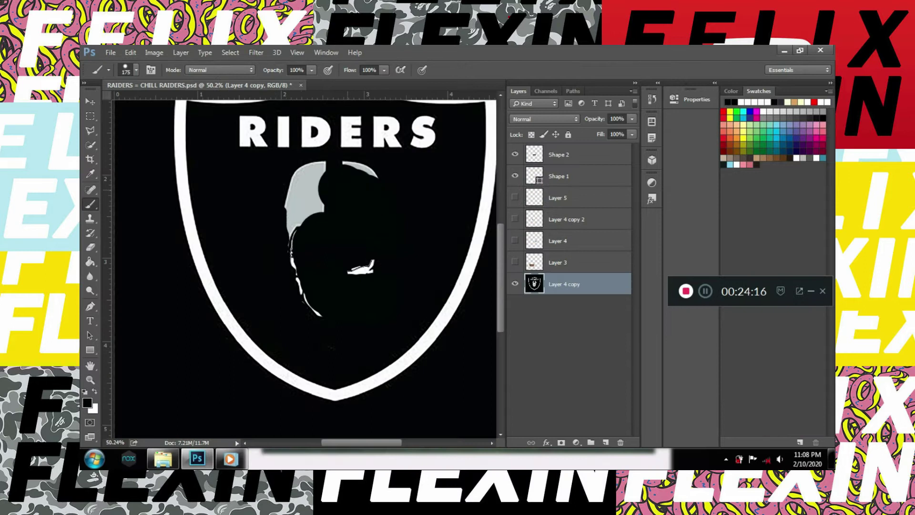
Show the thresholded sunglasses portrait layer and ready the Rectangular Marquee tool
scroll(303, 267, "right", 2)
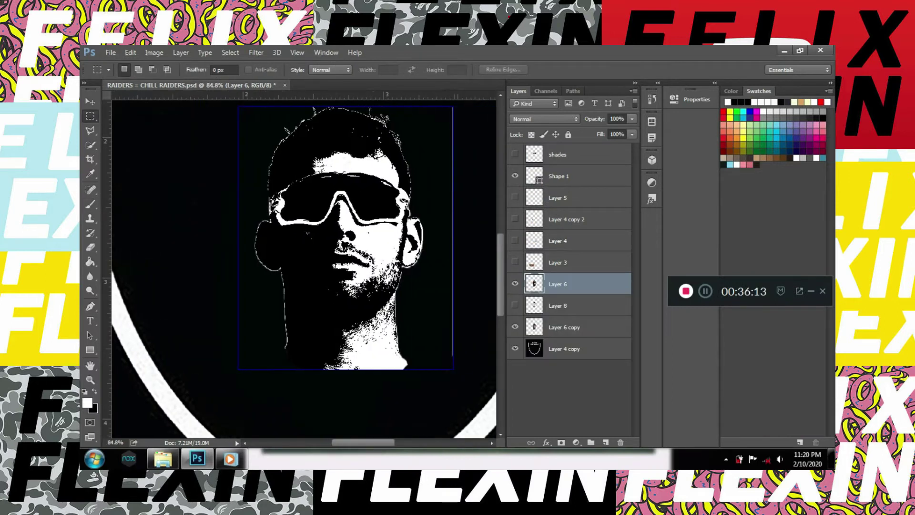
scroll(367, 192, "up", 5)
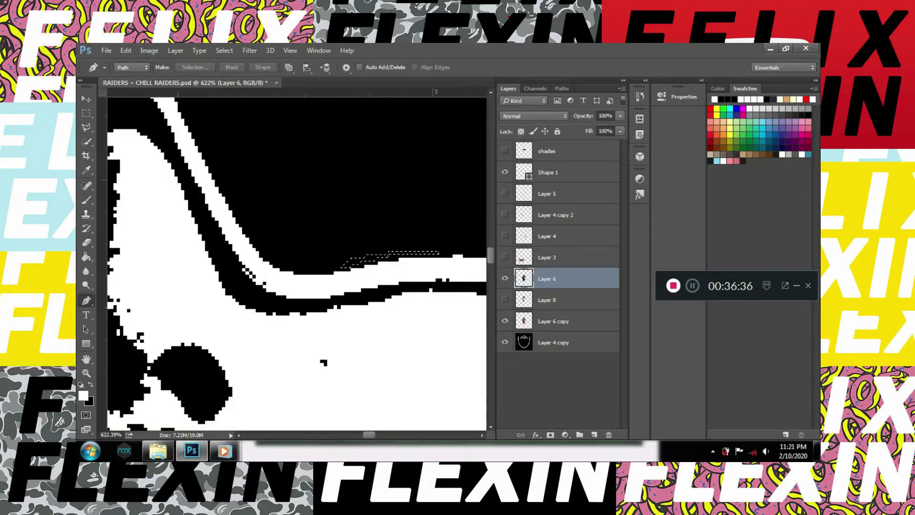
key("m")
scroll(296, 262, "down", 5)
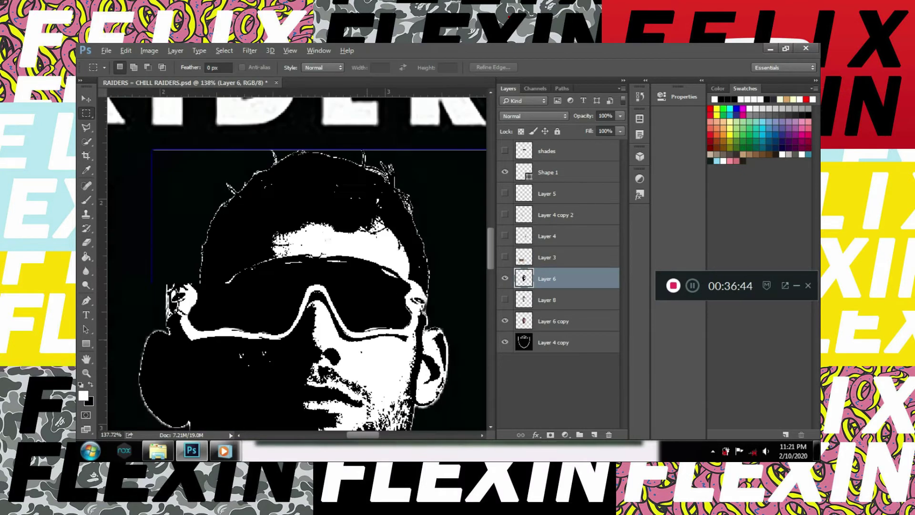
left_click(505, 299)
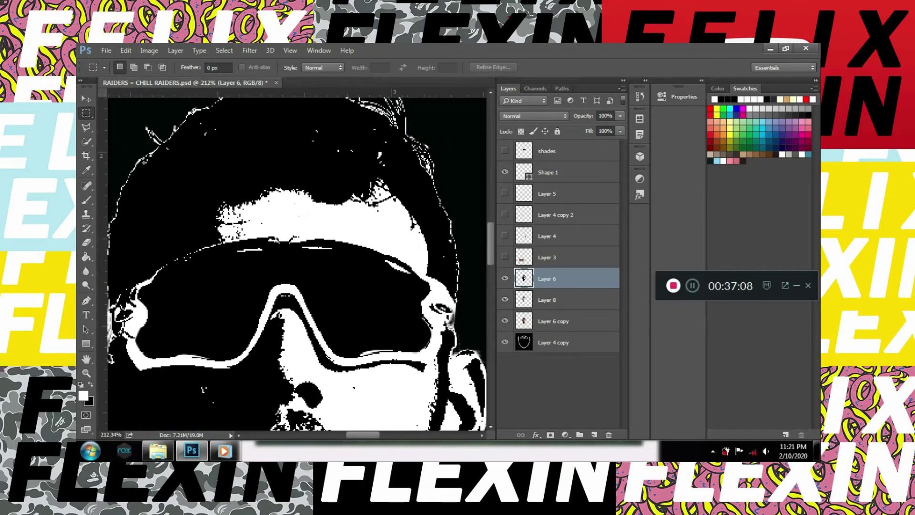
Copy the goggles band to Layer 9 below Layer 6, then hide Layer 6
left_click_drag(125, 265, 305, 363)
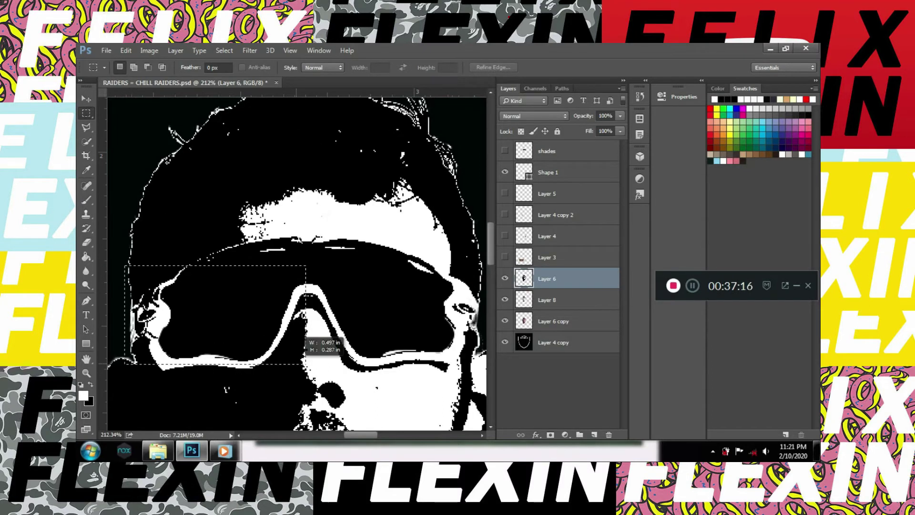
left_click_drag(125, 228, 480, 386)
right_click(394, 265)
left_click(429, 151)
mouse_move(547, 279)
left_mouse_down()
mouse_move(547, 311)
mouse_move(547, 300)
left_mouse_up()
left_click(504, 278)
Erase the stray black at the nose bridge and the band above the goggles
key("e")
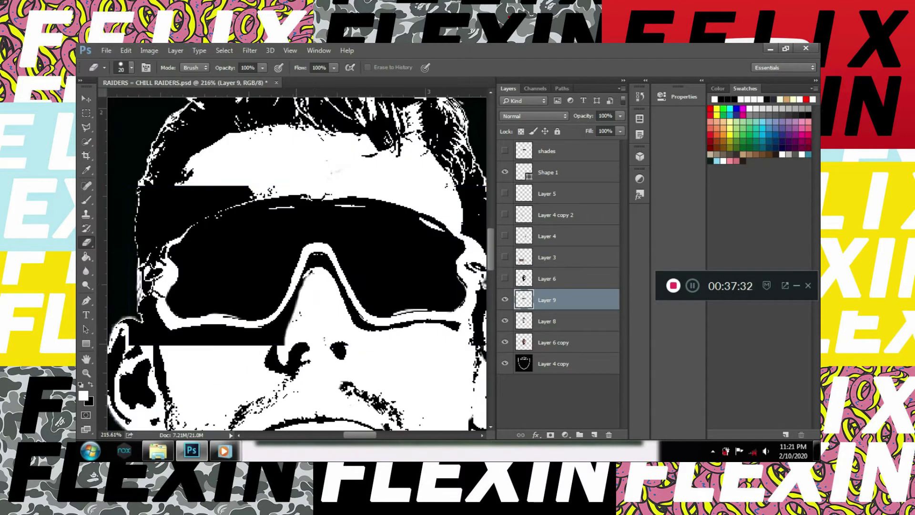
key("bracketleft")
key("bracketleft")
key("bracketleft")
mouse_move(305, 281)
left_mouse_down()
mouse_move(307, 341)
mouse_move(310, 276)
left_mouse_up()
left_click_drag(179, 180, 245, 182)
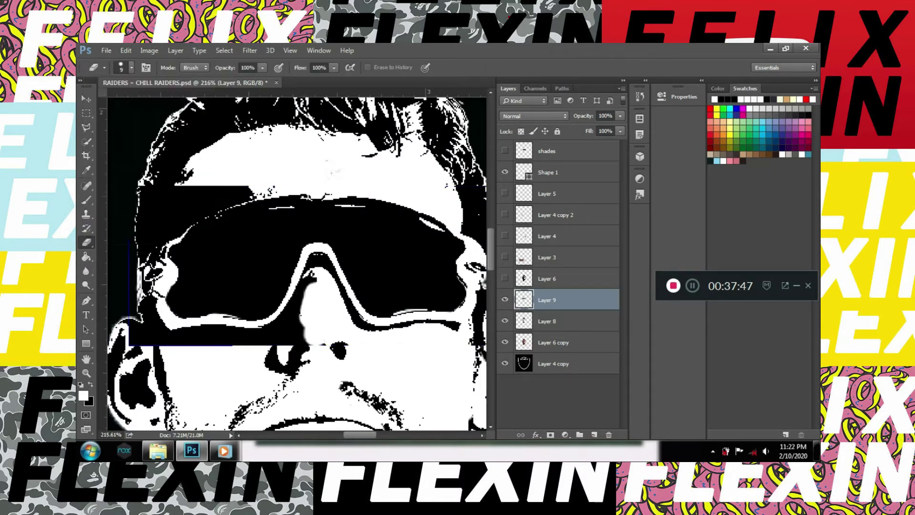
scroll(295, 263, "left", 3)
key("bracketright")
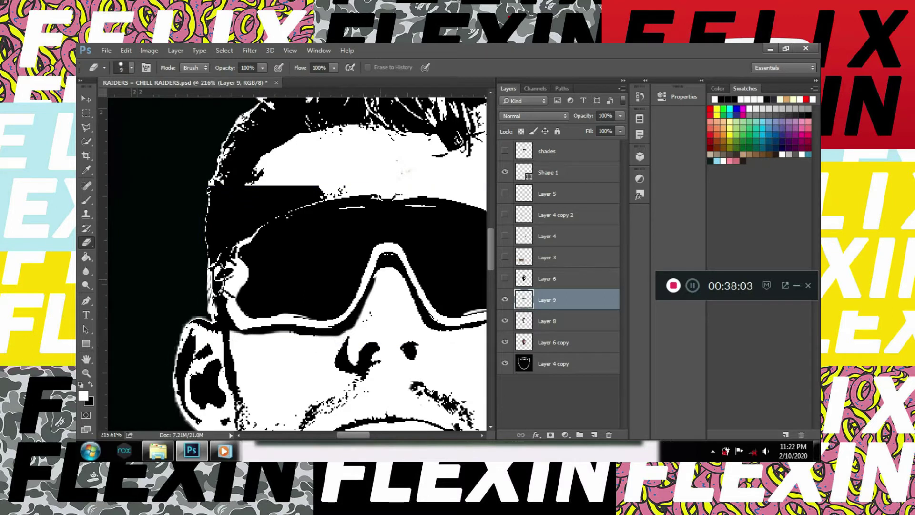
left_click_drag(248, 204, 322, 193)
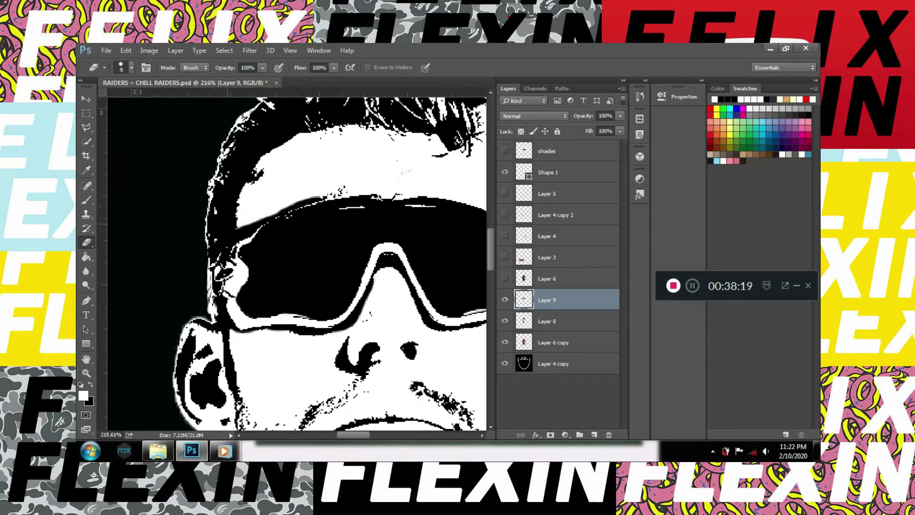
scroll(381, 338, "down", 3)
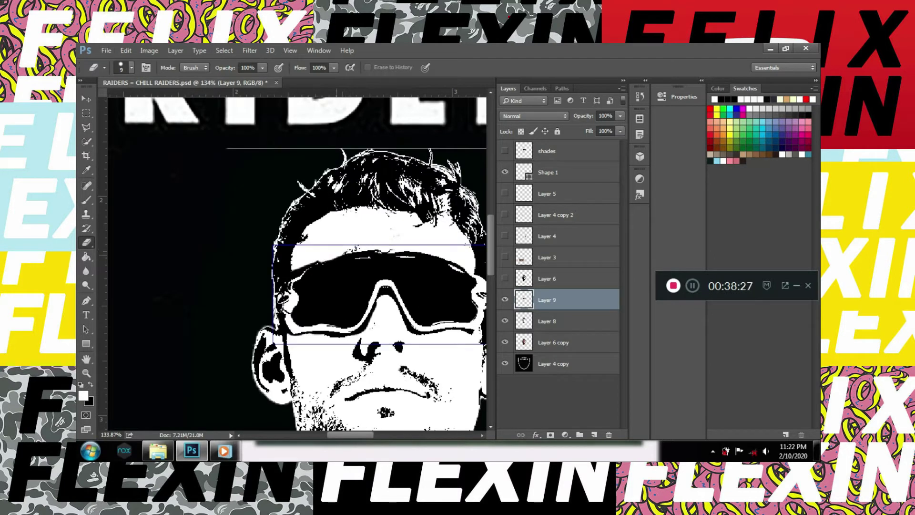
Shift the goggles piece down slightly
scroll(295, 262, "down", 3)
scroll(296, 262, "up", 2)
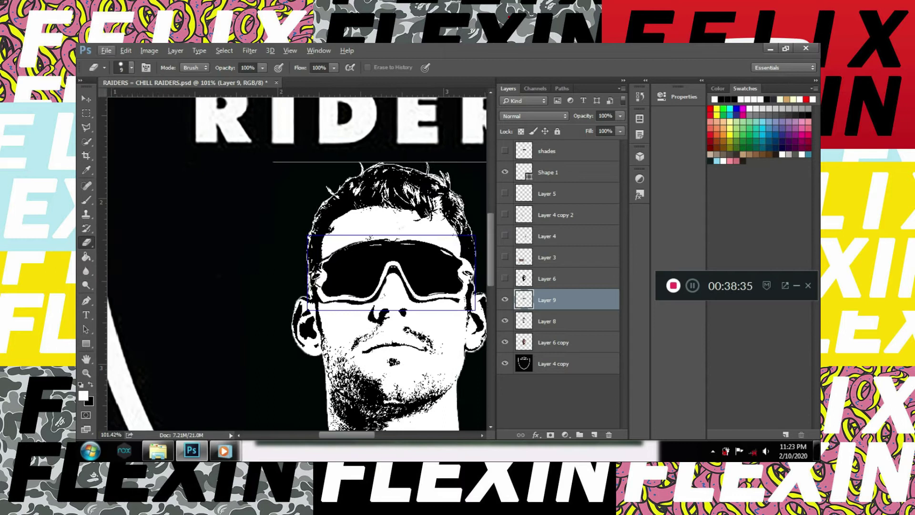
scroll(296, 262, "up", 2)
left_click_drag(410, 267, 409, 305)
Move the goggles, Layer 8 and Layer 6 copy together within the shield
scroll(296, 262, "down", 1)
scroll(296, 262, "down", 1)
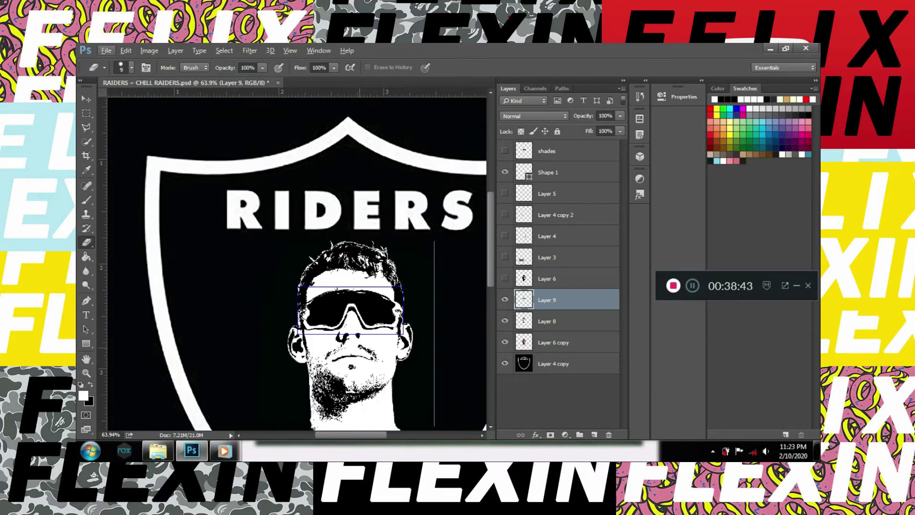
scroll(295, 262, "down", 1)
scroll(295, 262, "up", 2)
scroll(295, 262, "up", 1)
left_click(547, 320, "ctrl")
key("v")
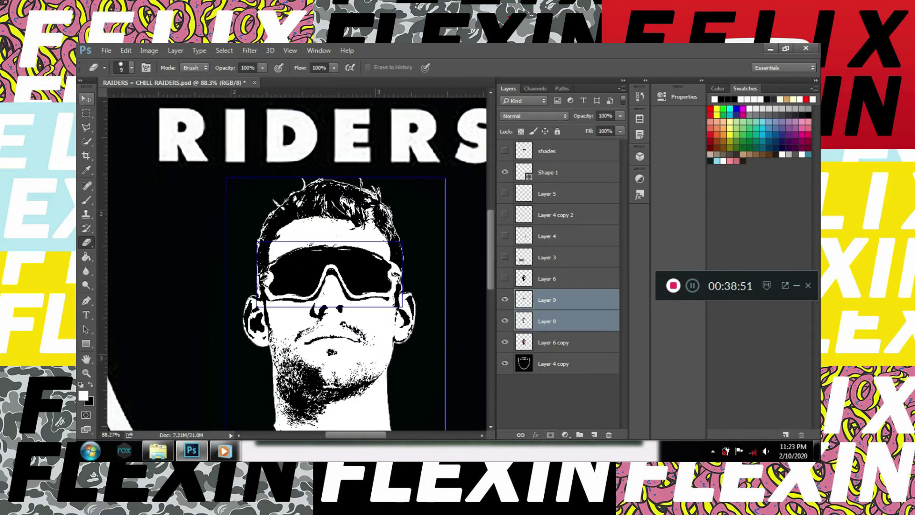
left_click(553, 342, "ctrl")
left_click_drag(351, 286, 358, 286)
Turn Layer 6's portrait back on and make it the active layer
scroll(295, 262, "down", 3)
scroll(295, 262, "up", 2)
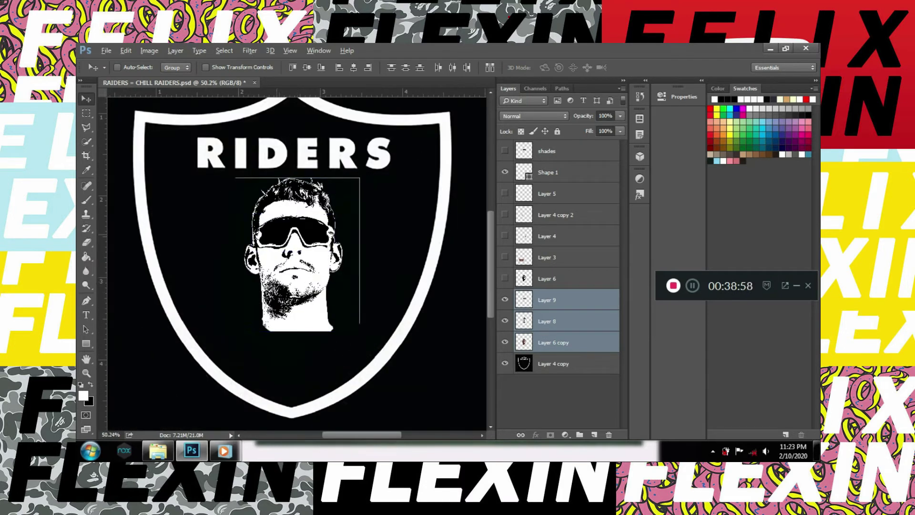
scroll(296, 262, "up", 2)
left_click(547, 300)
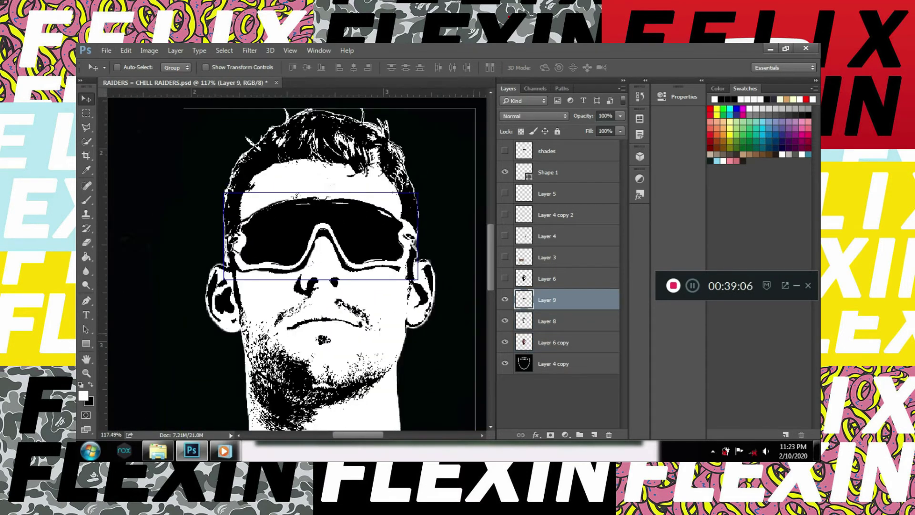
scroll(296, 262, "down", 2)
left_click(505, 278)
scroll(295, 262, "down", 1)
left_click(547, 278)
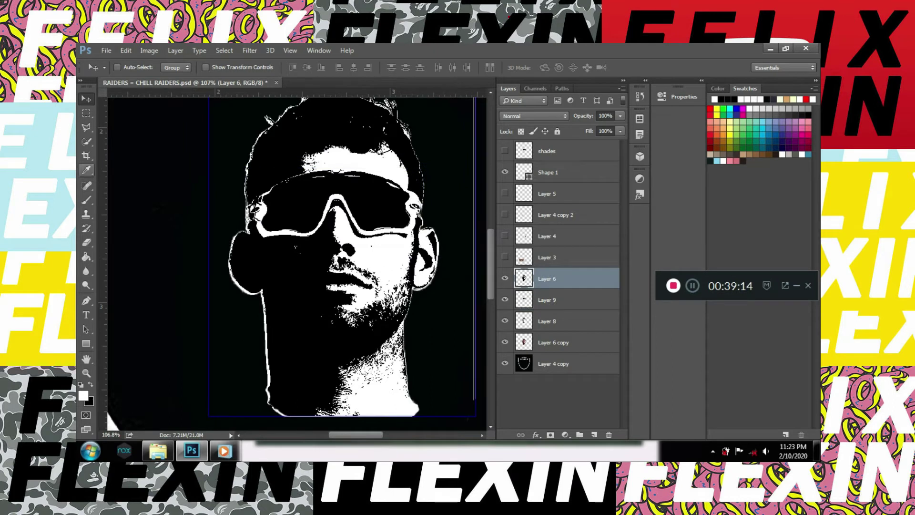
Copy the lasso-selected neck area onto new Layer 10 and hide Layer 6
key("l")
right_click(306, 422)
left_click(362, 259)
left_click(505, 299)
Erase a long diagonal wedge across the neck patch
key("e")
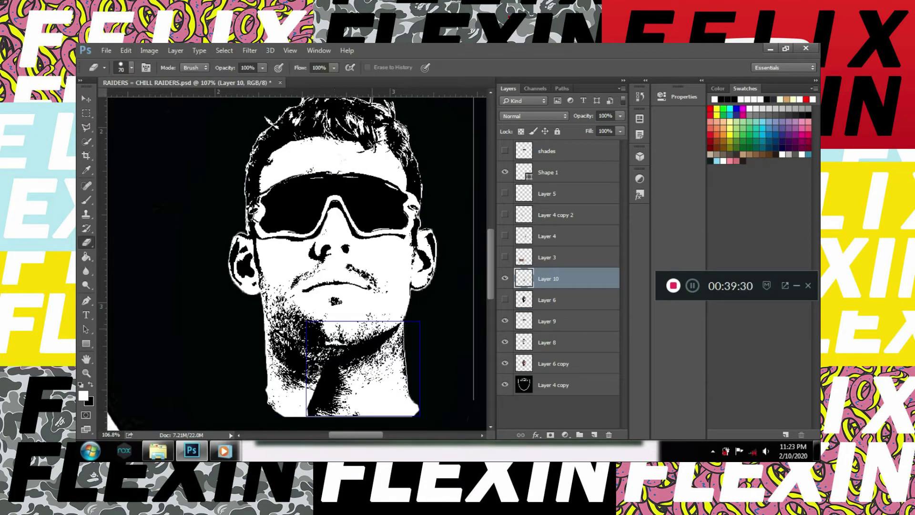
left_click_drag(390, 333, 314, 410)
left_click_drag(400, 319, 300, 412)
left_click(131, 67)
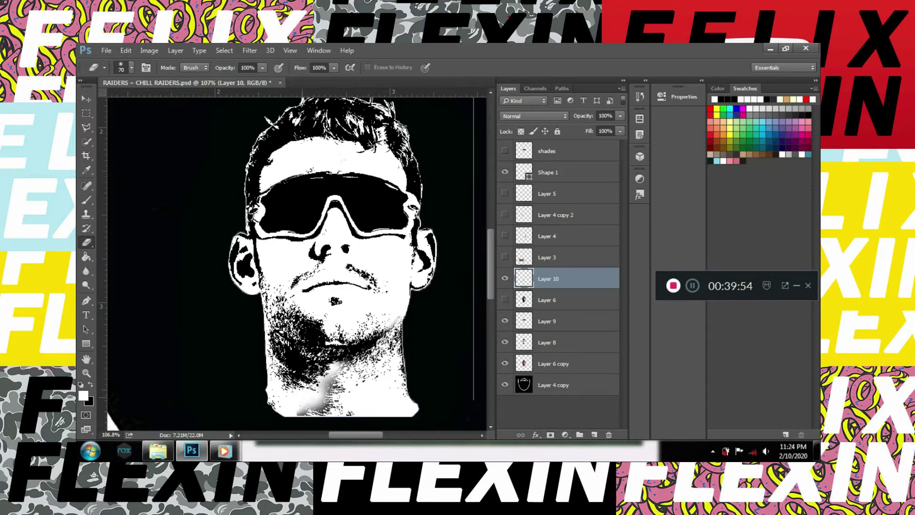
scroll(334, 295, "down", 4)
scroll(334, 295, "up", 5)
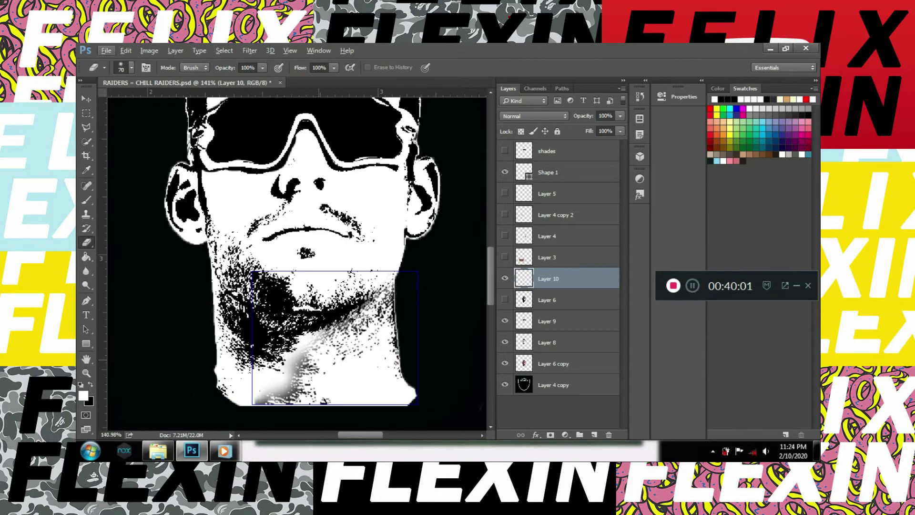
Enlarge the neck patch with Free Transform and preview Threshold at level 223
key("ctrl+t")
left_click_drag(252, 267, 246, 261)
key("Return")
key("e")
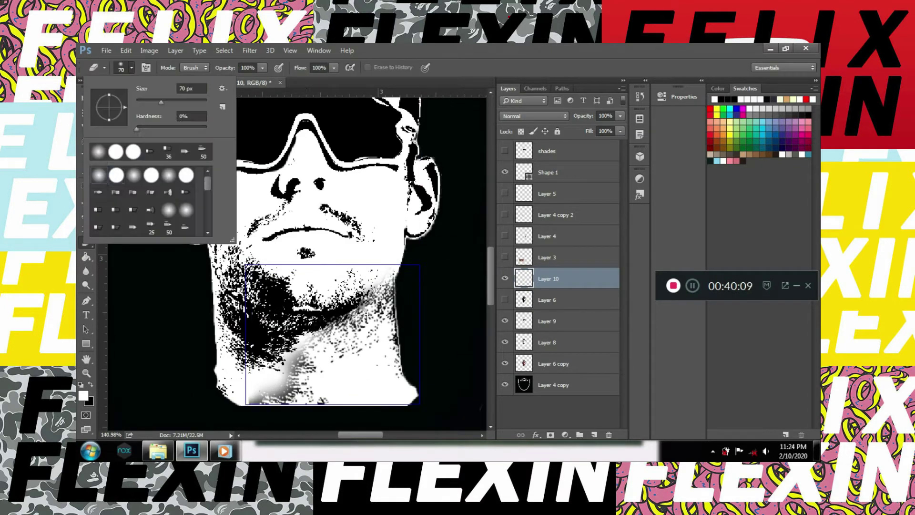
scroll(296, 262, "down", 3)
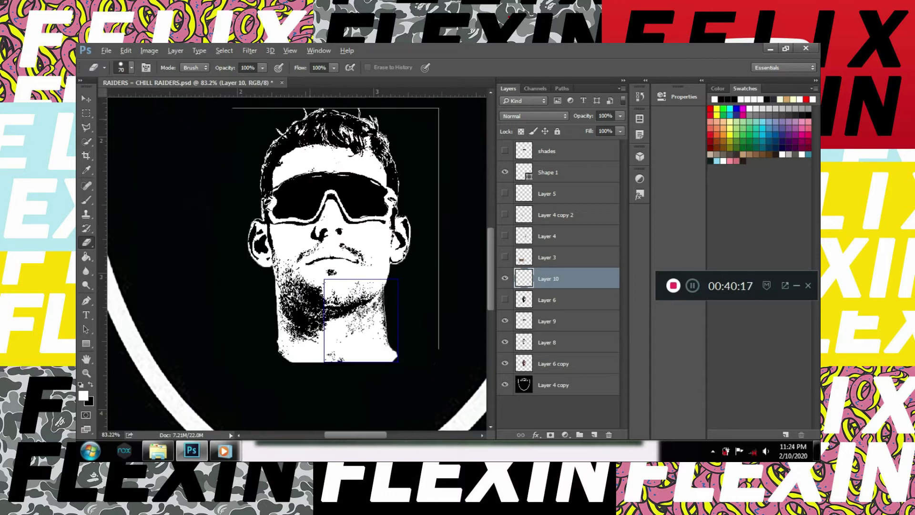
left_click(149, 50)
left_click(286, 204)
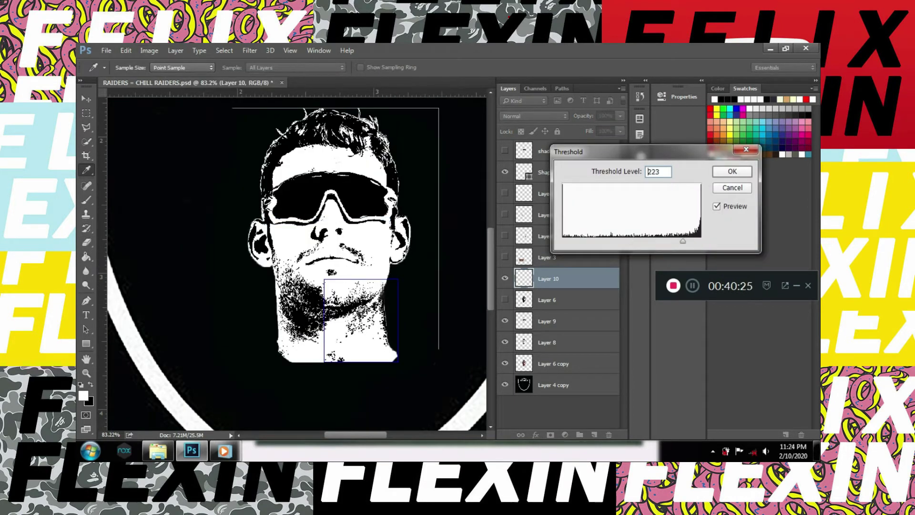
Apply the level-223 threshold to the Layer 10 neck patch, then step down to Layer 8
key("Return")
scroll(296, 263, "down", 3)
scroll(296, 263, "up", 2)
scroll(295, 263, "down", 4)
scroll(302, 270, "up", 3)
scroll(301, 270, "down", 3)
scroll(301, 270, "up", 1)
scroll(301, 270, "up", 2)
key("alt+bracketleft")
key("alt+bracketleft")
key("alt+bracketleft")
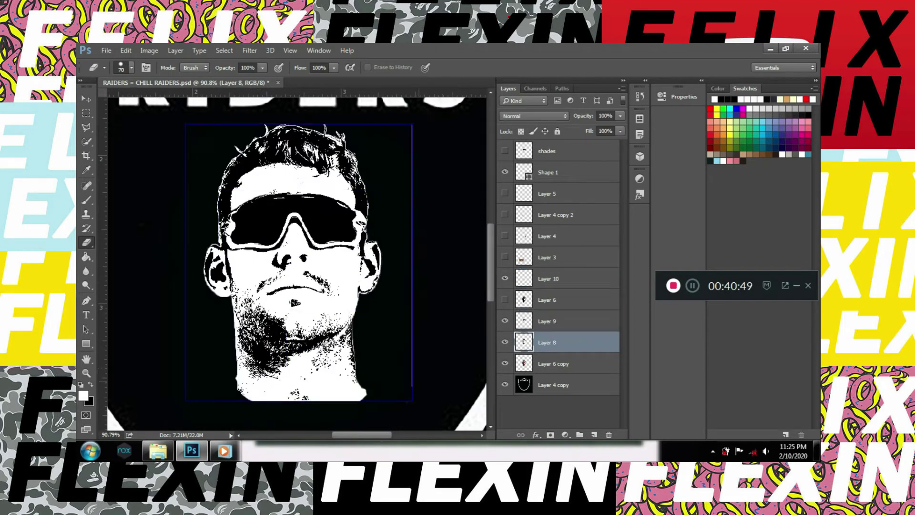
key("alt+bracketleft")
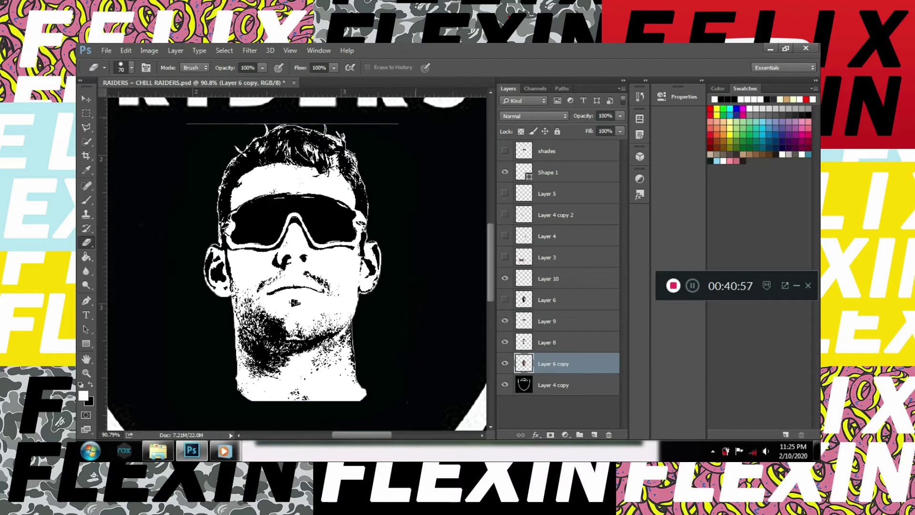
scroll(296, 262, "down", 2)
scroll(295, 262, "up", 1)
scroll(295, 262, "down", 2)
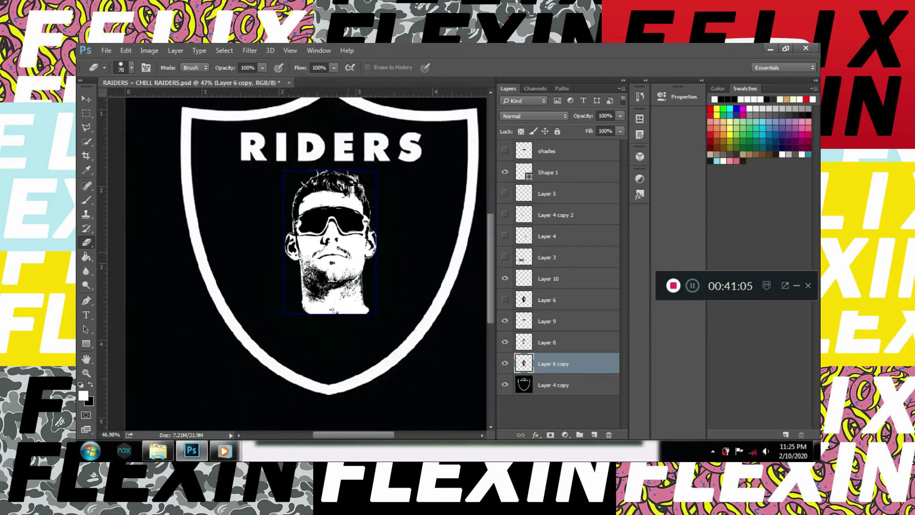
scroll(295, 262, "down", 1)
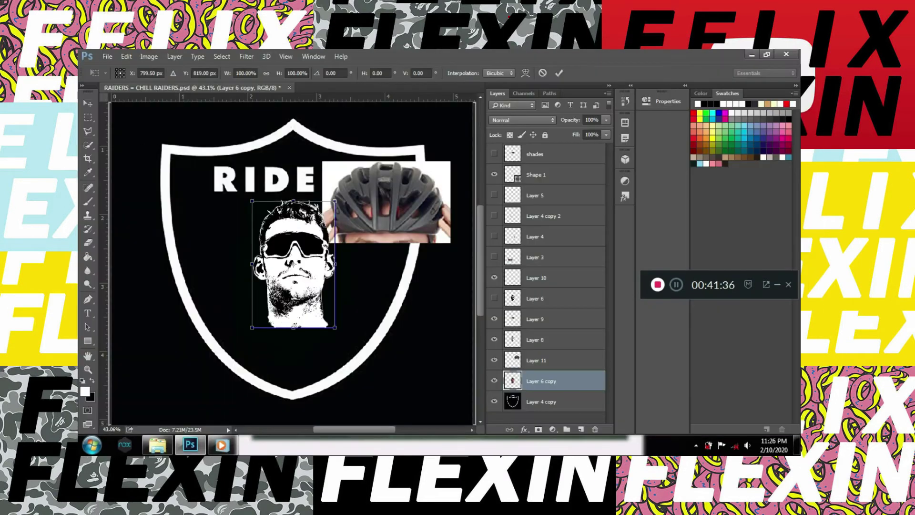
Move the helmet photo over the face and raise it above Layers 8 and 9
key("alt+bracketright")
scroll(294, 262, "up", 2)
mouse_move(360, 189)
left_mouse_down()
mouse_move(314, 190)
mouse_move(241, 216)
left_mouse_up()
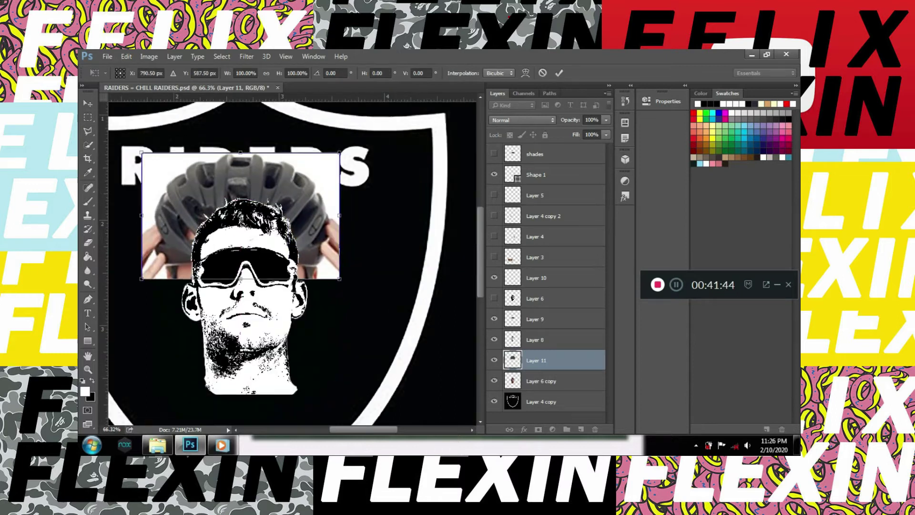
key("Return")
key("ctrl+bracketright")
key("ctrl+bracketright")
Delete the helmet photo's white background, undoing an accidental extra layer
key("e")
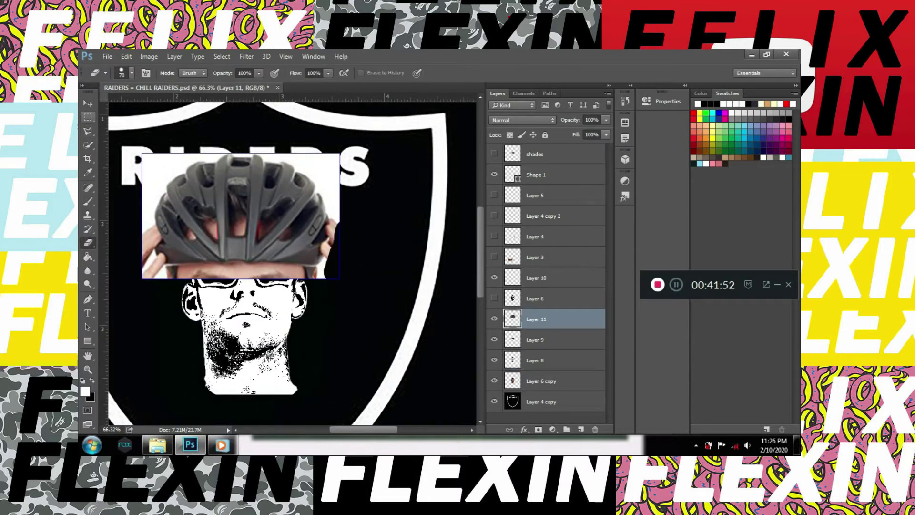
key("m")
left_click(581, 429)
right_click(536, 319)
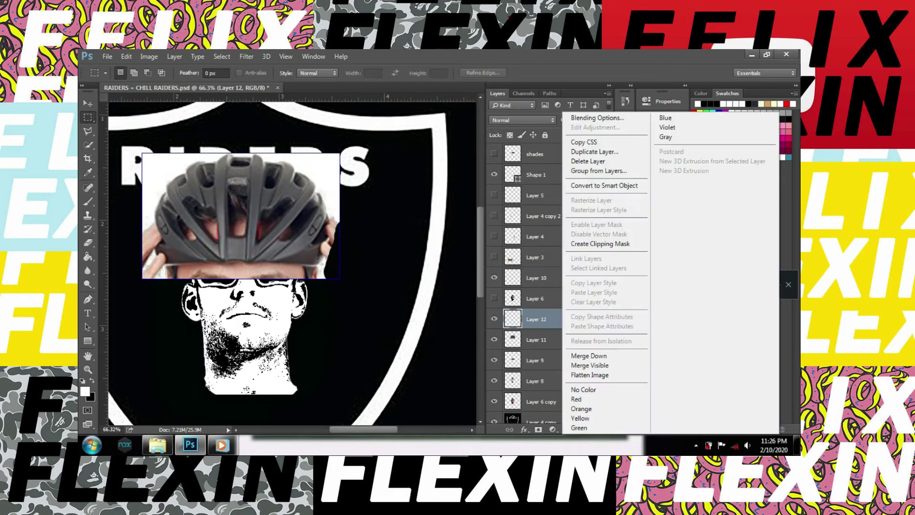
key("Escape")
key("ctrl+z")
key("e")
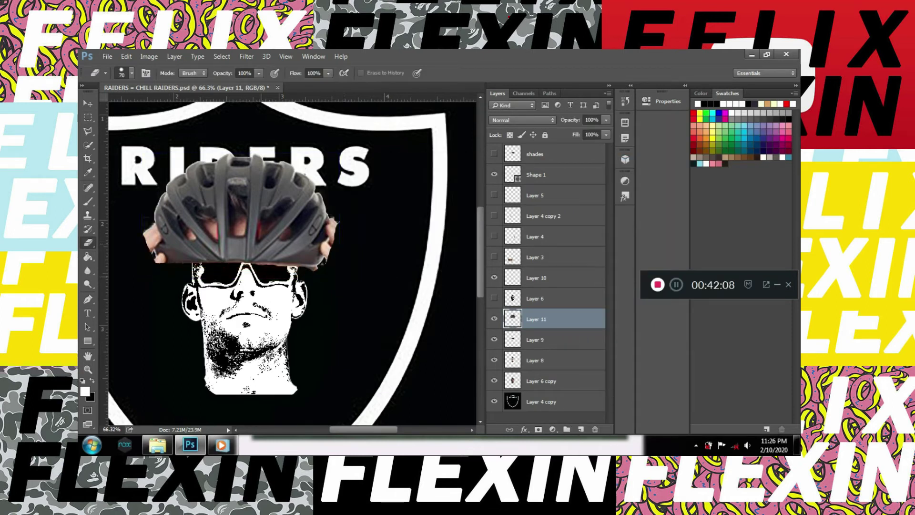
Convert the helmet to a smart object and scale it down to fit the head
key("ctrl+t")
scroll(260, 201, "up", 2)
right_click(536, 318)
left_click(610, 243)
left_click_drag(370, 290, 333, 267)
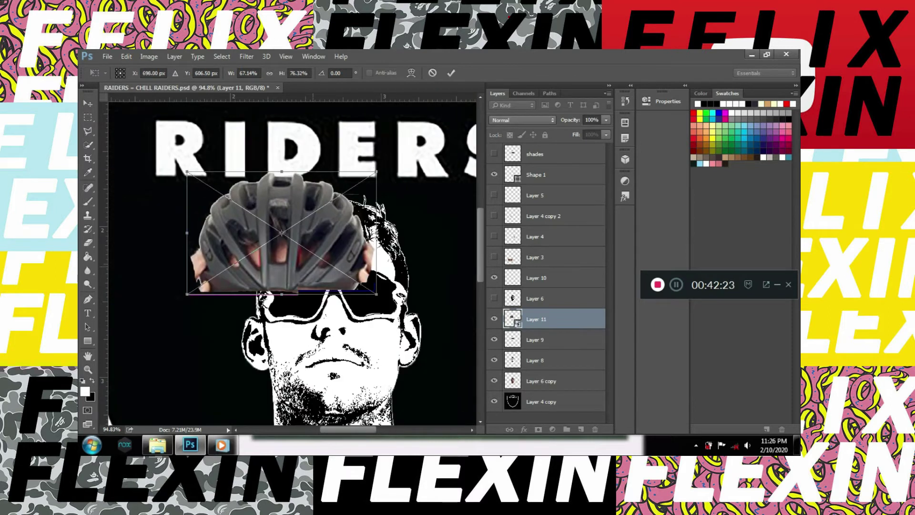
left_click_drag(286, 239, 336, 240)
left_click_drag(332, 171, 332, 183)
left_click_drag(391, 224, 397, 201)
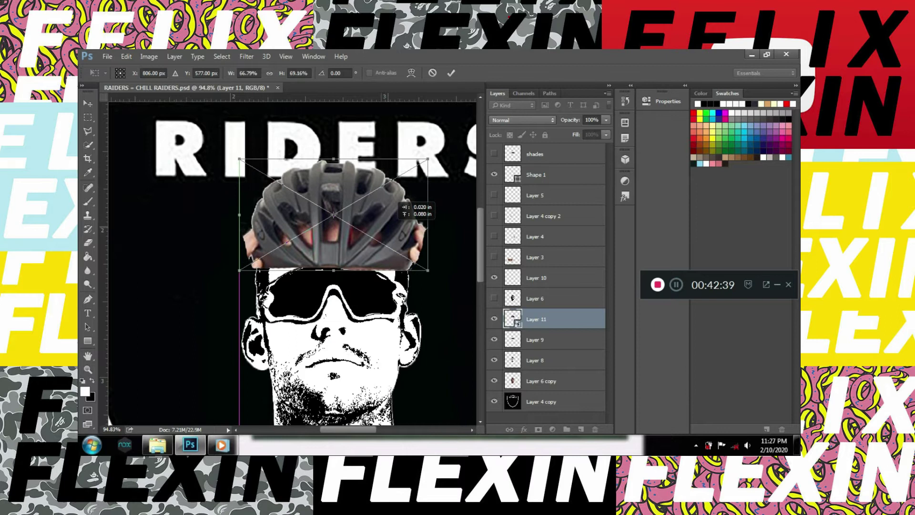
key("Return")
Lower the helmet onto the head, tilting it slightly above the sunglasses
scroll(406, 264, "down", 2)
left_click_drag(342, 207, 356, 232)
key("ctrl+t")
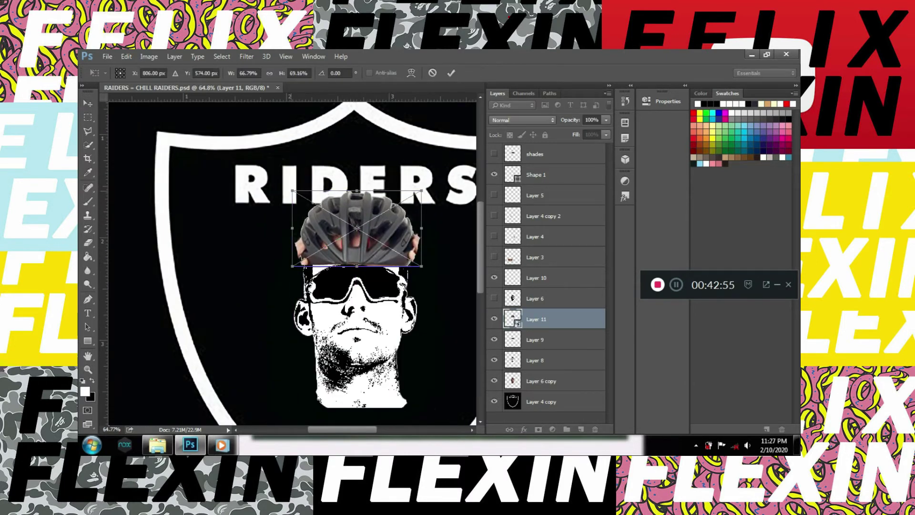
left_click_drag(292, 266, 295, 259)
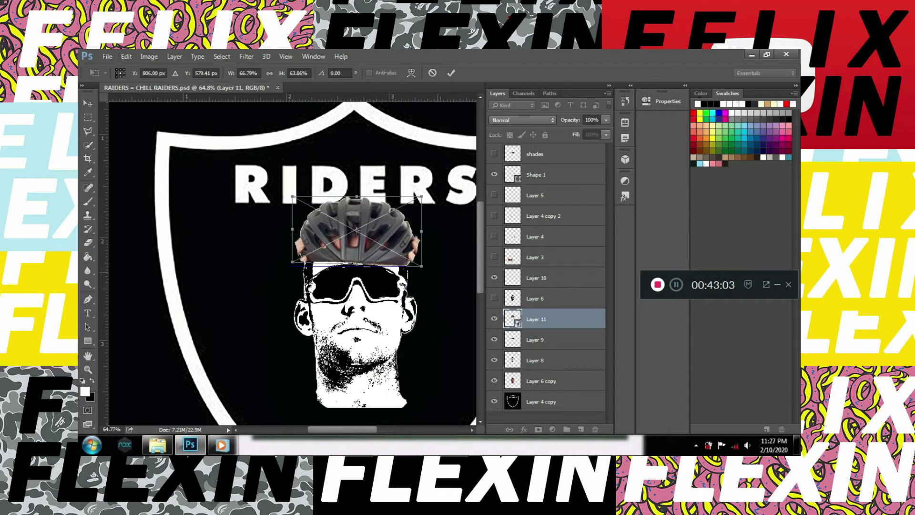
left_click(88, 103)
left_click(379, 204)
left_click_drag(370, 229, 369, 233)
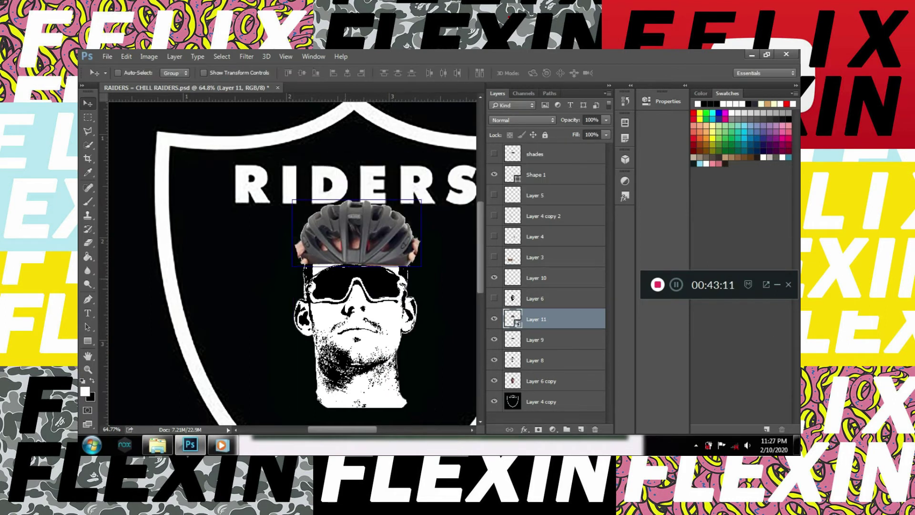
scroll(377, 263, "up", 2)
Duplicate the helmet layer (Layer 11) and rasterize the copy
scroll(378, 263, "up", 1)
scroll(378, 263, "up", 1)
left_click(149, 56)
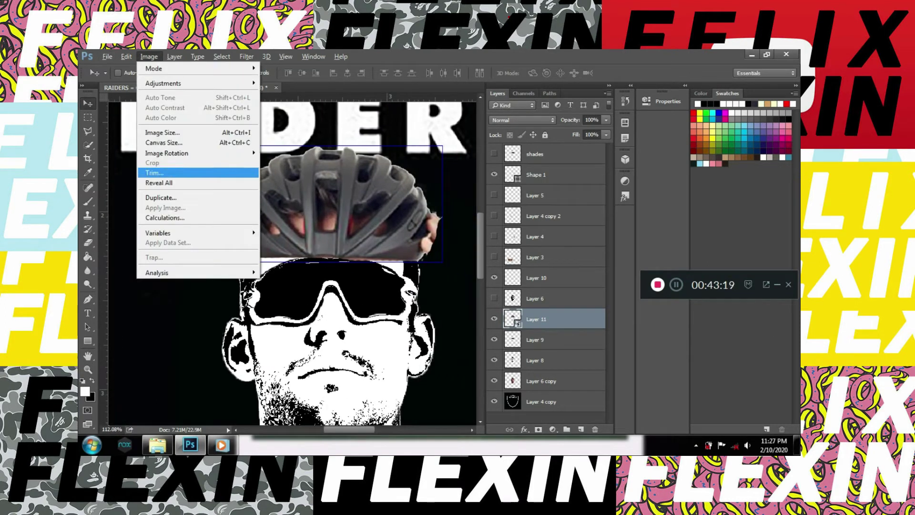
key("ctrl+j")
left_click(494, 340)
right_click(539, 319)
left_click(529, 234)
Apply a Threshold adjustment to the helmet copy to make it black and white
left_click(148, 57)
left_click(281, 223)
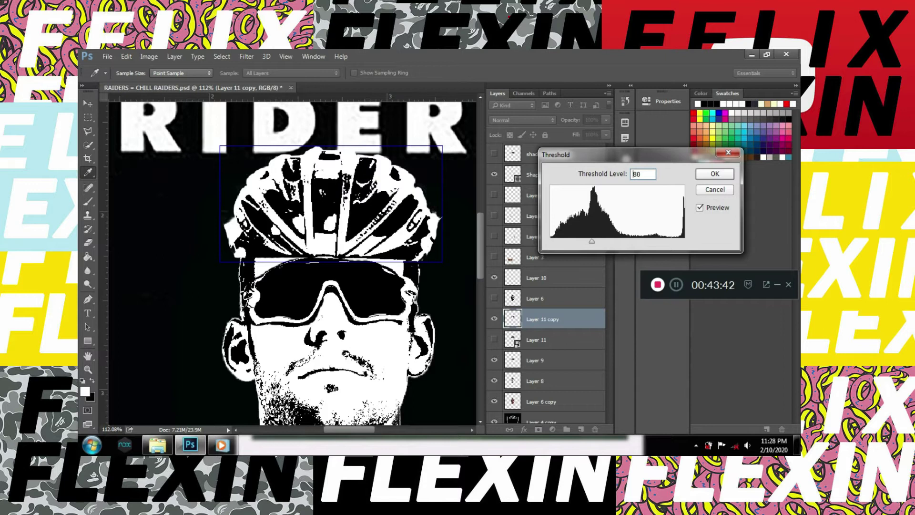
key("Return")
key("e")
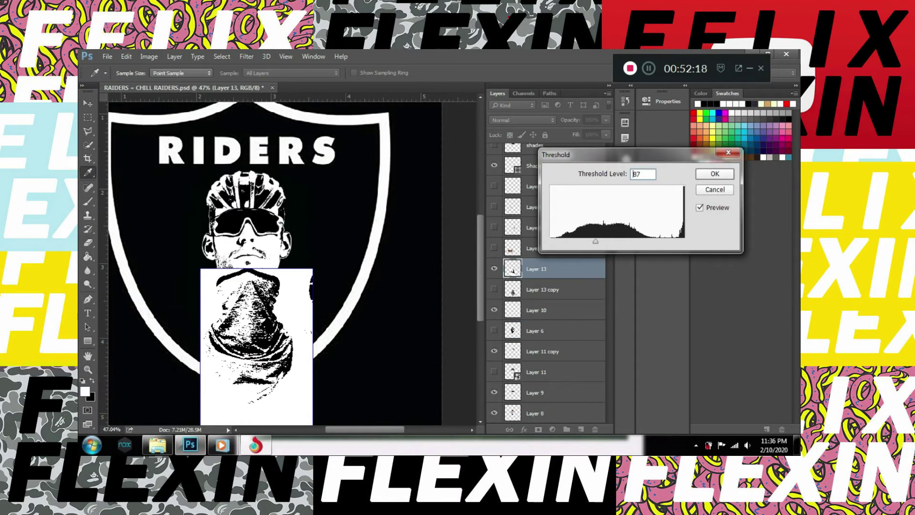
Apply Threshold 87 to the Layer 13 gaiter photo, then hide it and select Layer 13 copy
key("Return")
key("v")
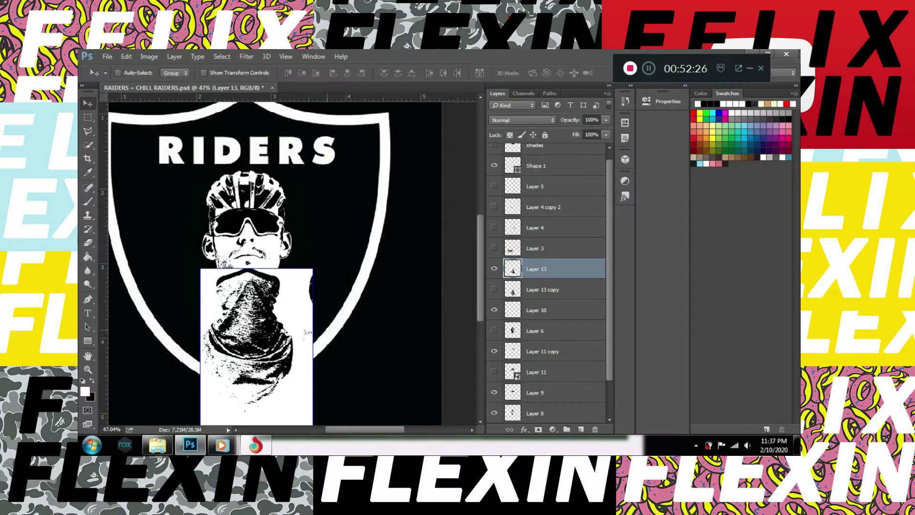
left_click(494, 268)
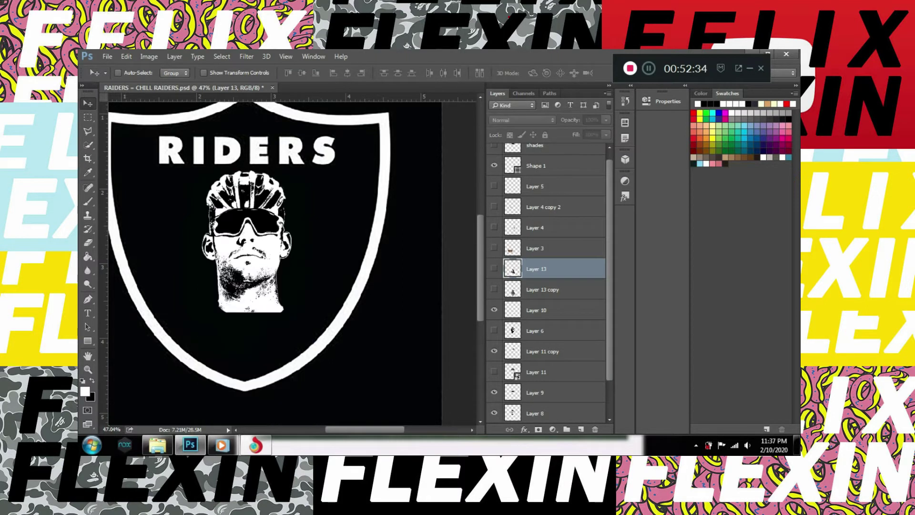
left_click(493, 289)
left_click(548, 290)
Threshold Layer 13 copy at level 140, move it above Layer 13, and hide it
left_click(149, 56)
left_click(289, 222)
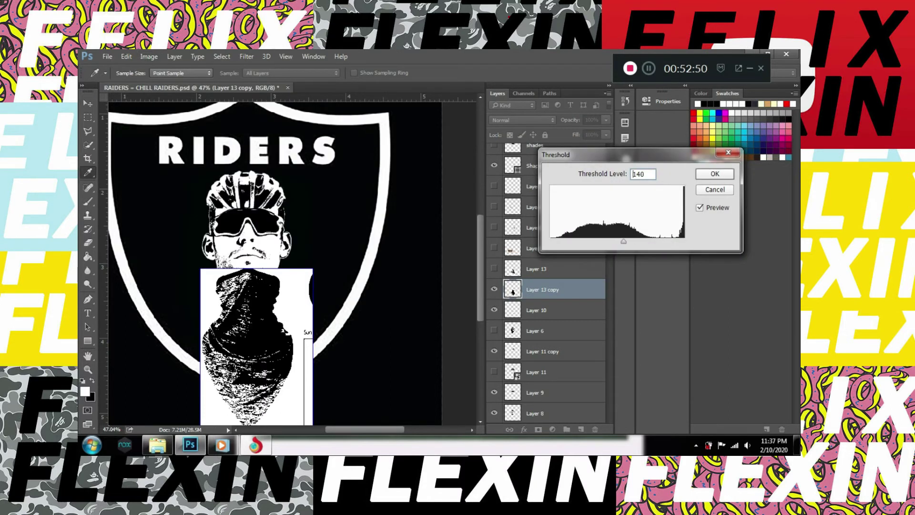
key("Return")
key("ctrl+]")
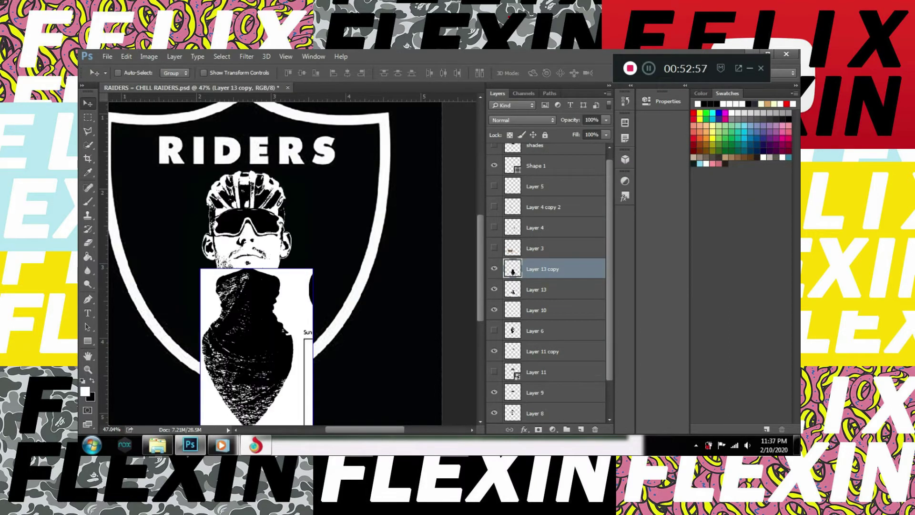
left_click(494, 268)
key("alt+bracketleft")
Erase the top-right corner and right edge of the white gaiter patch
key("w")
right_click(293, 128)
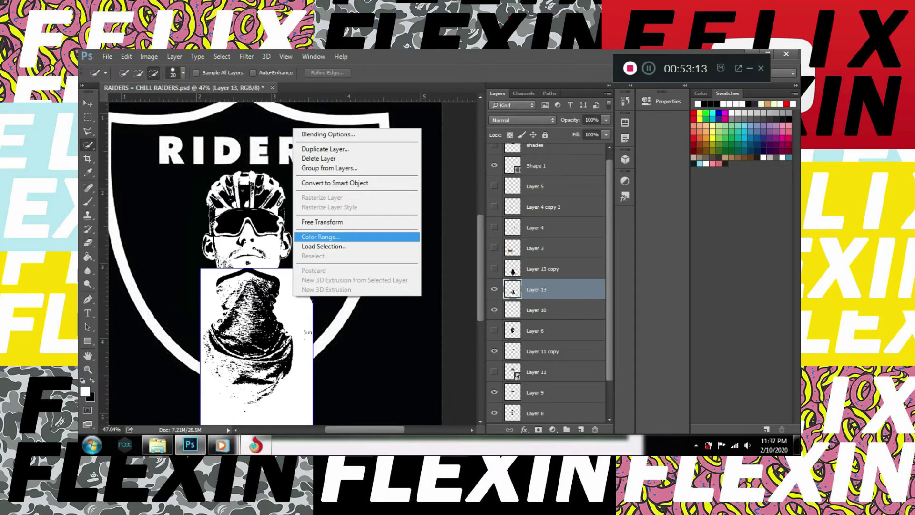
left_click(357, 235)
key("Escape")
scroll(274, 262, "down", 1)
key("e")
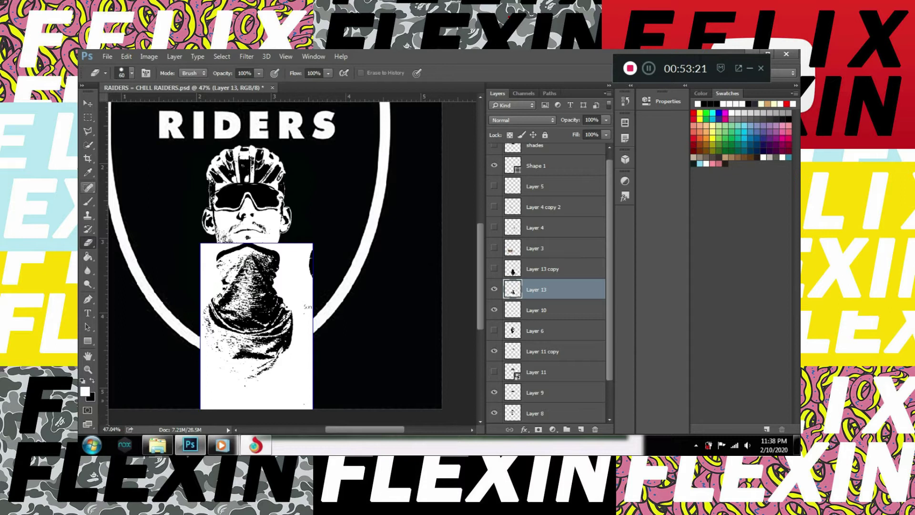
left_click_drag(306, 271, 284, 250)
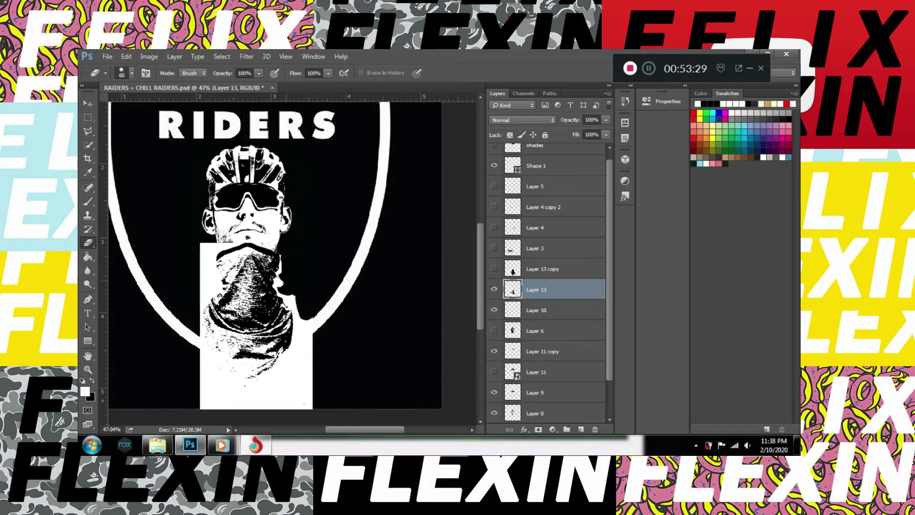
left_click_drag(292, 302, 276, 282)
Move the gaiter patch right and down, then Color Range-select its white areas
key("v")
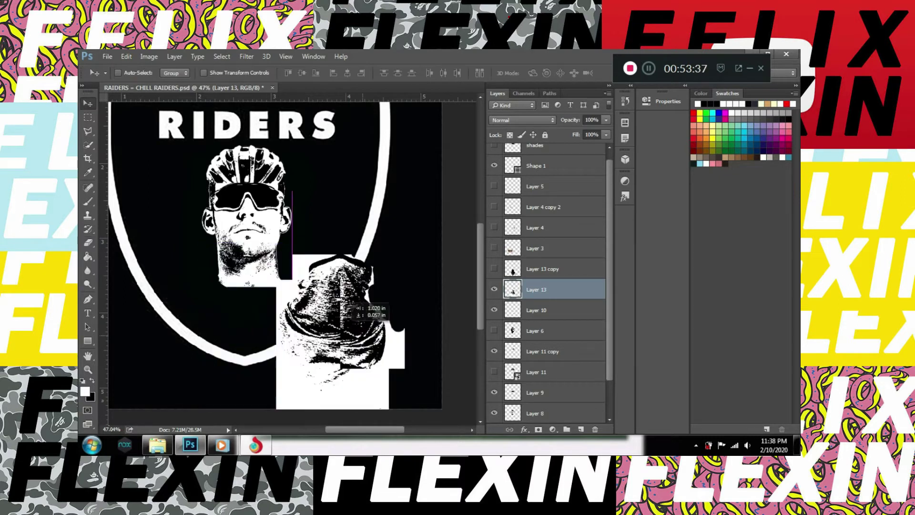
left_click_drag(257, 324, 381, 345)
scroll(274, 262, "right", 1)
key("w")
right_click(406, 203)
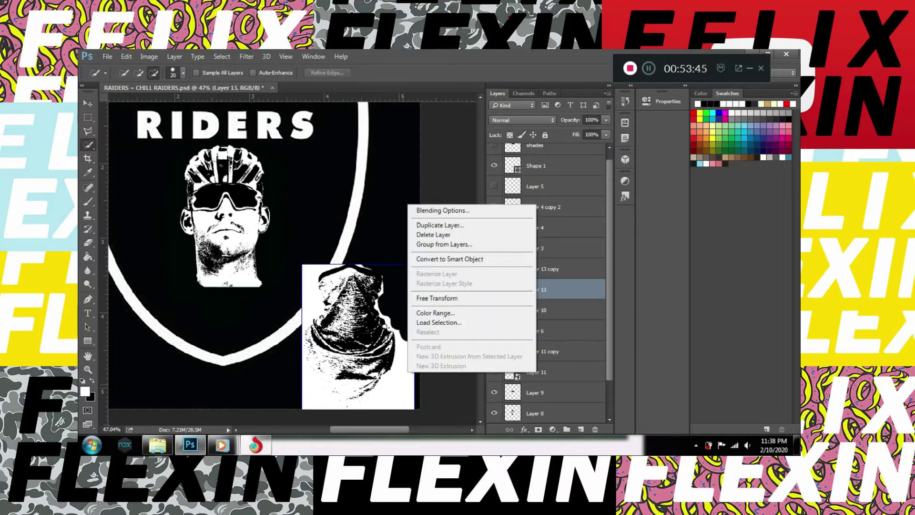
left_click(513, 327)
left_click(402, 119)
Try copying the white selection to a new layer, then undo and deselect
right_click(389, 111)
left_click(420, 194)
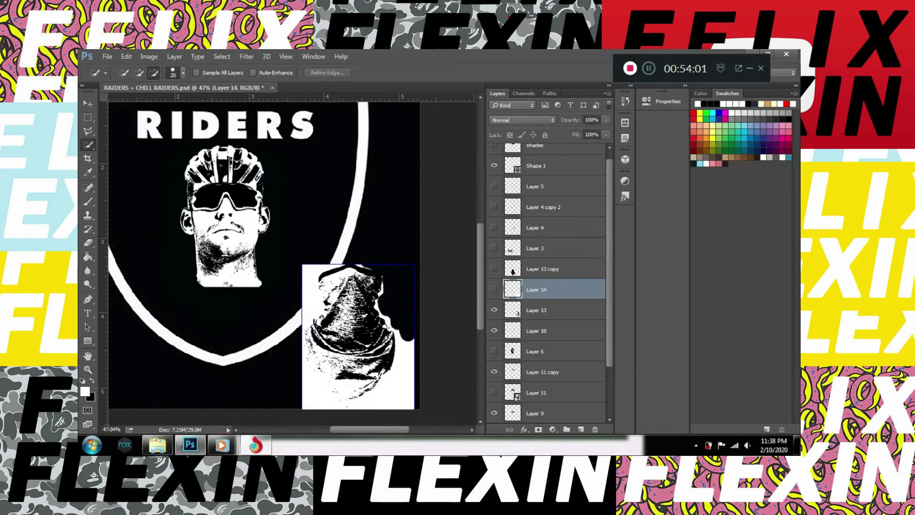
key("ctrl+z")
right_click(380, 256)
left_click(396, 62)
Erase the stray white area at the gaiter's lower right, undoing the later edits
key("e")
scroll(291, 298, "up", 2)
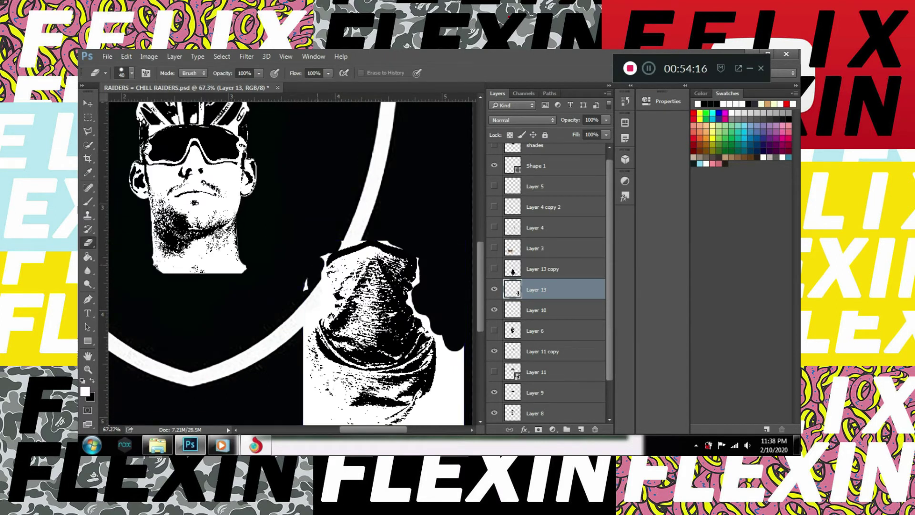
scroll(290, 262, "down", 2)
left_click_drag(403, 340, 351, 395)
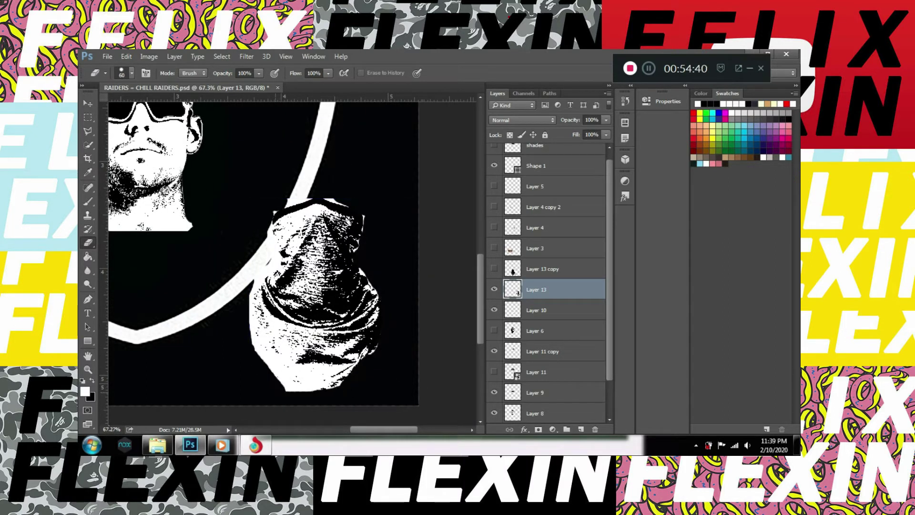
left_click_drag(336, 241, 245, 213)
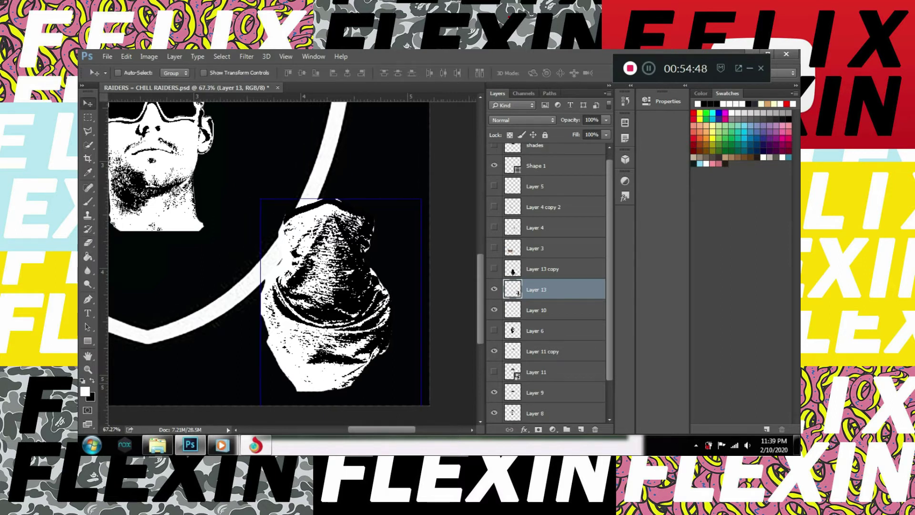
key("ctrl+alt+z")
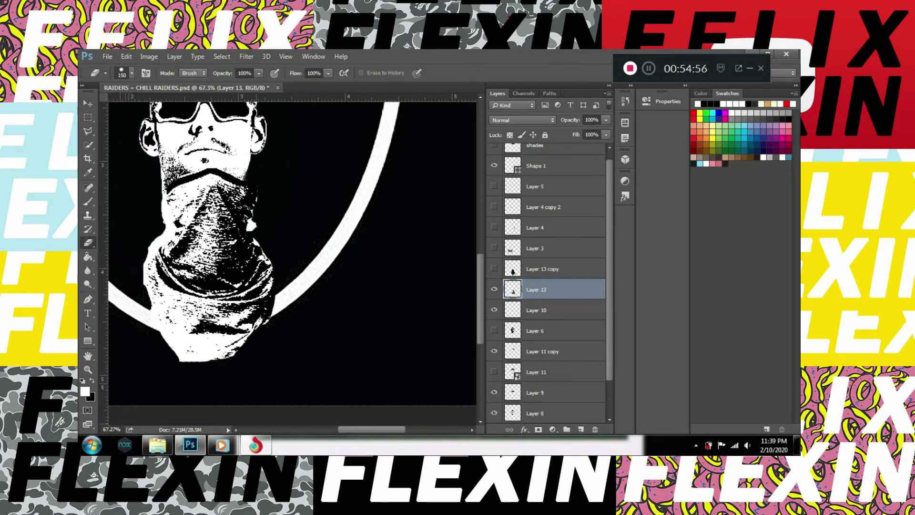
key("ctrl+alt+z")
key("ctrl+alt+z")
key("ctrl+0")
Rotate the gaiter layer slightly counterclockwise with Free Transform
key("v")
key("ctrl+t")
scroll(276, 262, "up", 2)
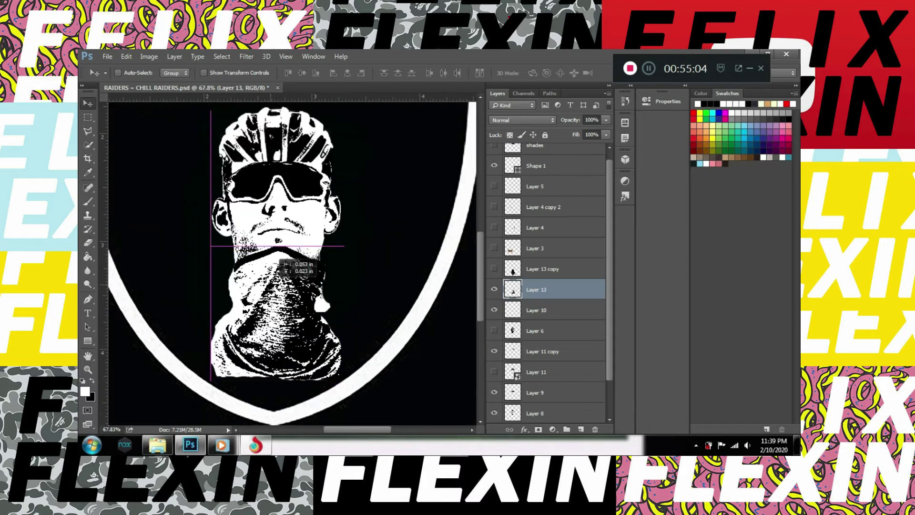
left_click_drag(395, 233, 392, 223)
key("Return")
key("e")
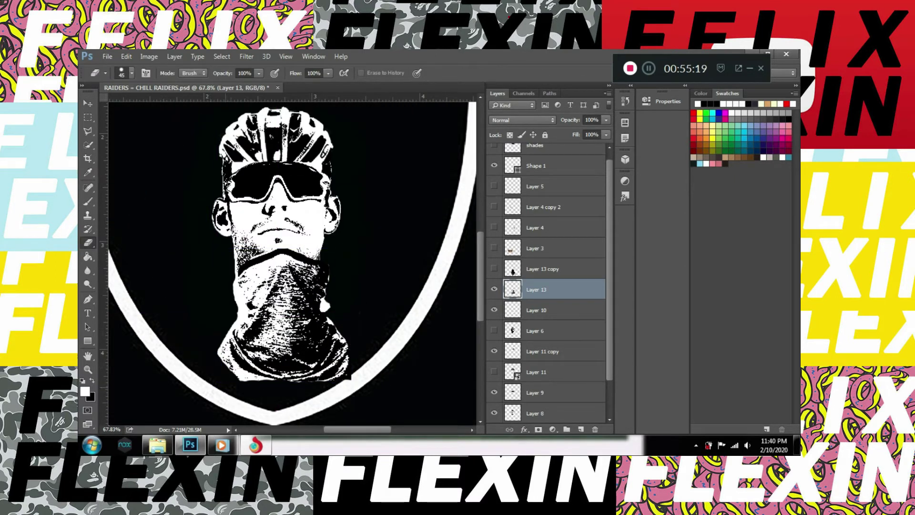
Move the gaiter just below the chin and widen it to about 108%
key("v")
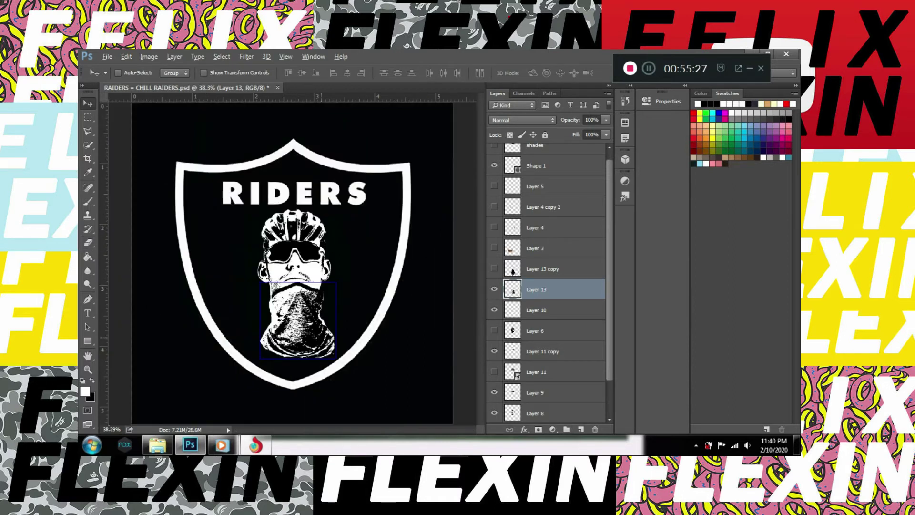
key("ctrl+0")
scroll(286, 238, "up", 2)
left_click_drag(286, 310, 286, 317)
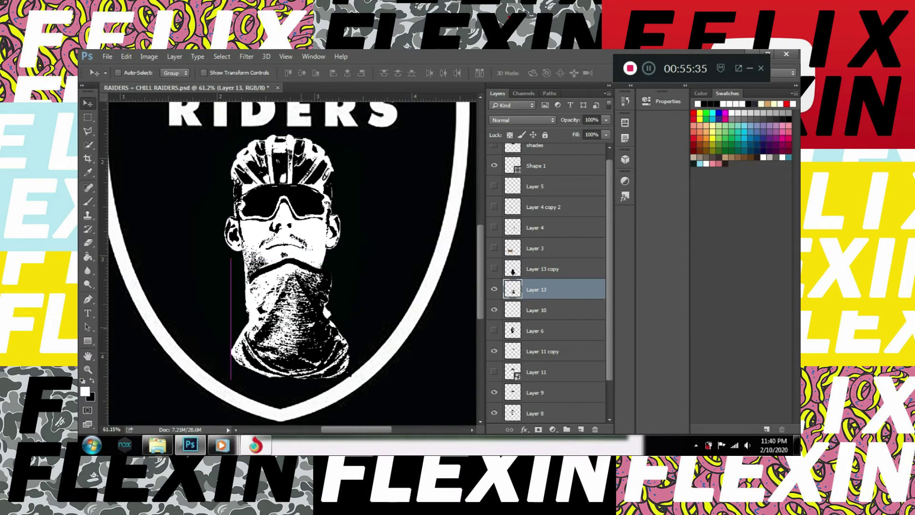
key("ctrl+t")
left_click_drag(350, 318, 360, 318)
key("Return")
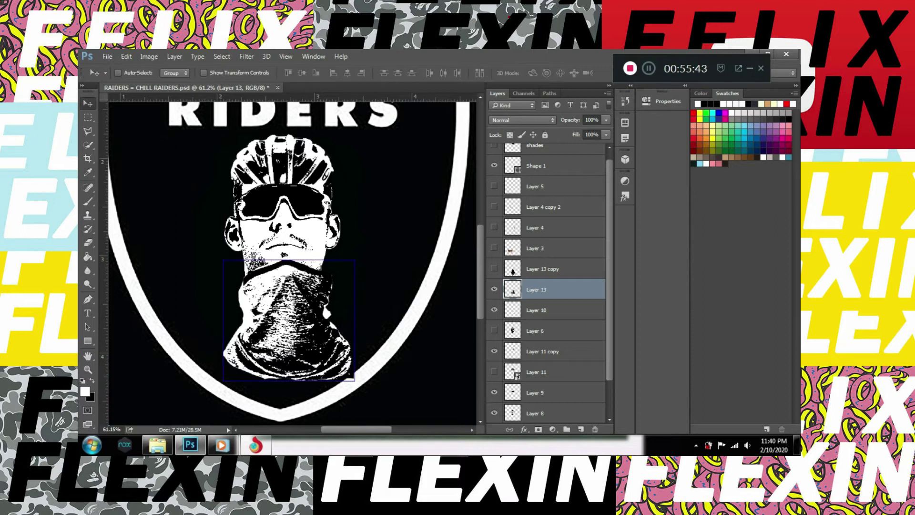
Step through the layer stack, checking Layer 10, Layer 8 and Layer 11 copy
key("alt+bracketleft")
key("e")
key("alt+bracketright")
key("alt+bracketleft")
key("alt+bracketleft")
key("alt+bracketleft")
key("alt+bracketleft")
key("alt+bracketleft")
key("alt+bracketleft")
key("alt+bracketleft")
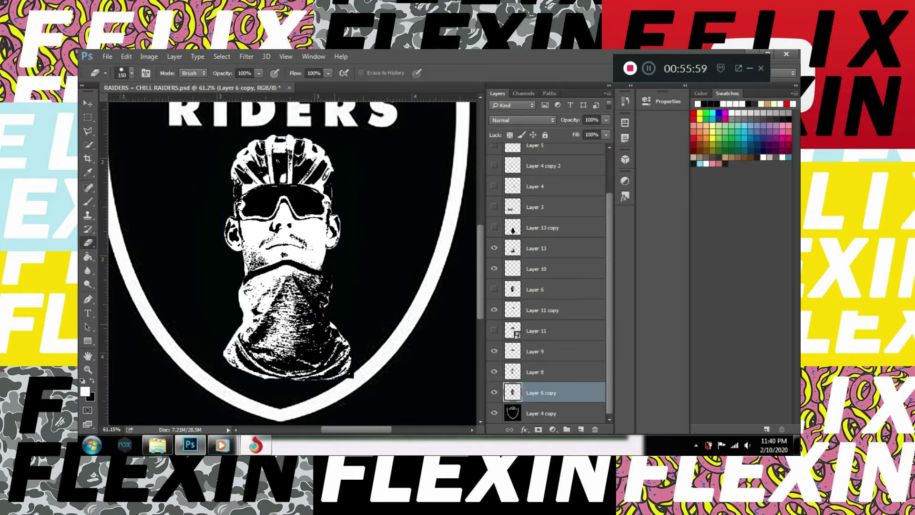
key("alt+bracketright")
key("alt+bracketright")
key("alt+bracketright")
key("alt+bracketright")
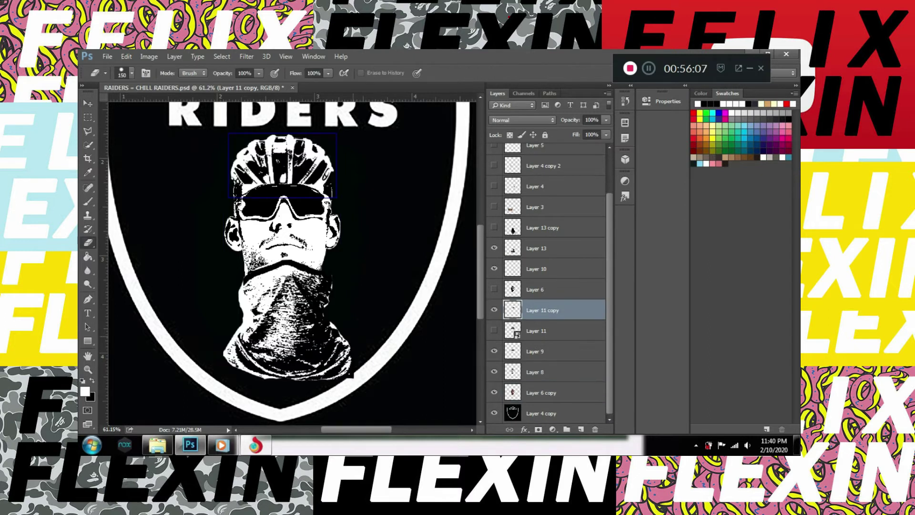
key("alt+bracketleft")
key("alt+bracketleft")
key("alt+bracketleft")
key("alt+bracketright")
key("alt+bracketright")
key("alt+bracketright")
key("alt+bracketright")
key("alt+bracketright")
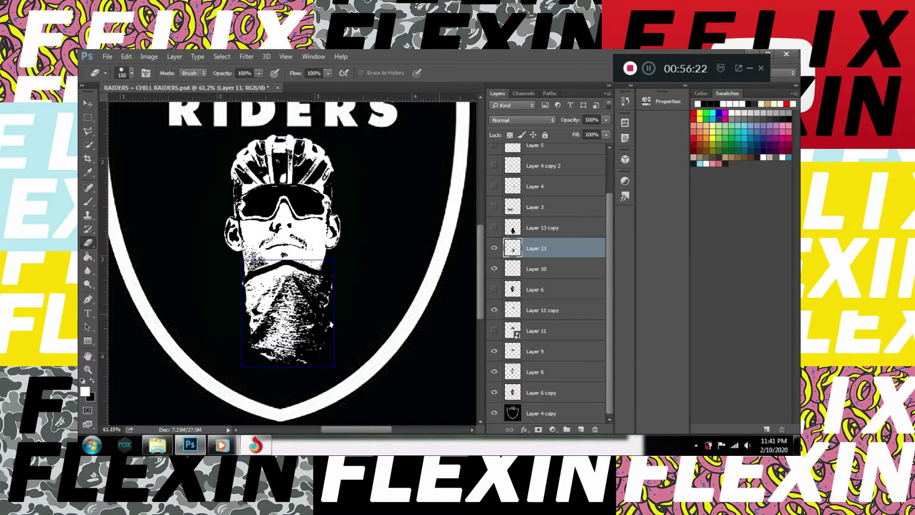
key("alt+bracketleft")
key("alt+bracketleft")
key("alt+bracketleft")
Check Layer 11 copy and Layer 10 visibility, then hide the neck gaiter layer
left_click(495, 310)
left_click(495, 269)
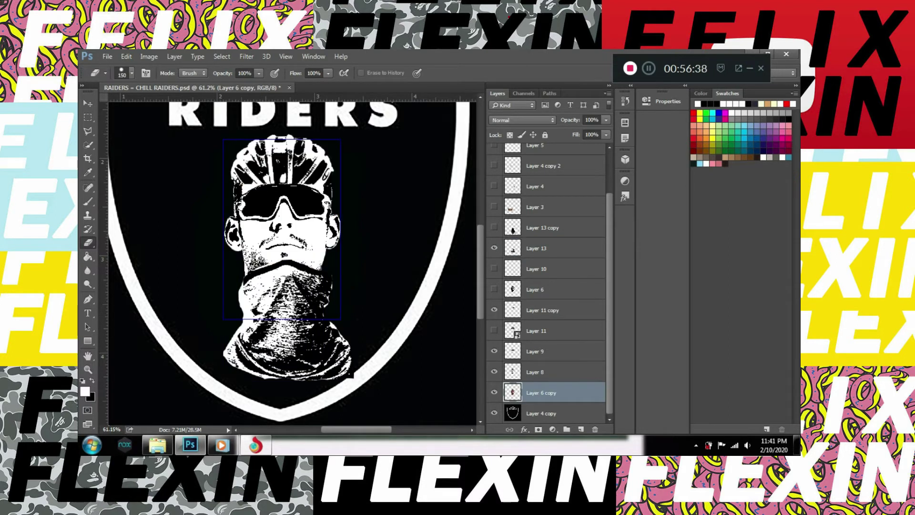
left_click(494, 310)
key("alt+bracketright")
key("alt+bracketright")
key("alt+bracketright")
key("alt+bracketright")
key("alt+bracketright")
key("alt+bracketright")
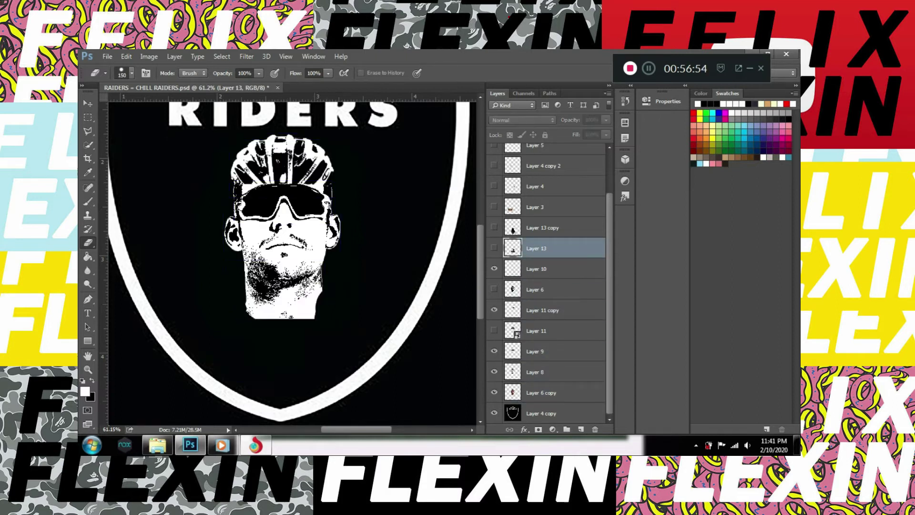
key("ctrl+0")
left_click(494, 248)
scroll(288, 288, "up", 3)
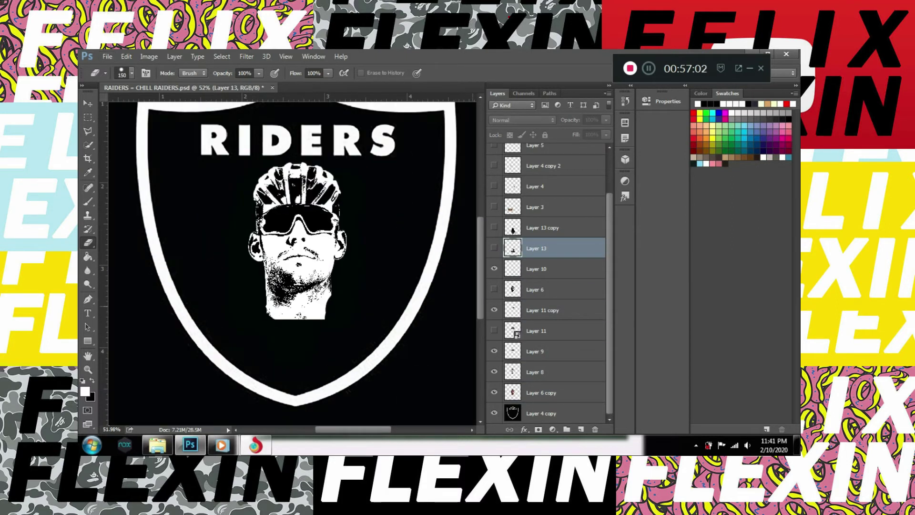
Hide Layers 9 and 8 to reveal the original face photo
left_click(537, 372)
left_click(536, 269)
left_click(542, 309)
left_click(534, 186)
scroll(266, 227, "up", 2)
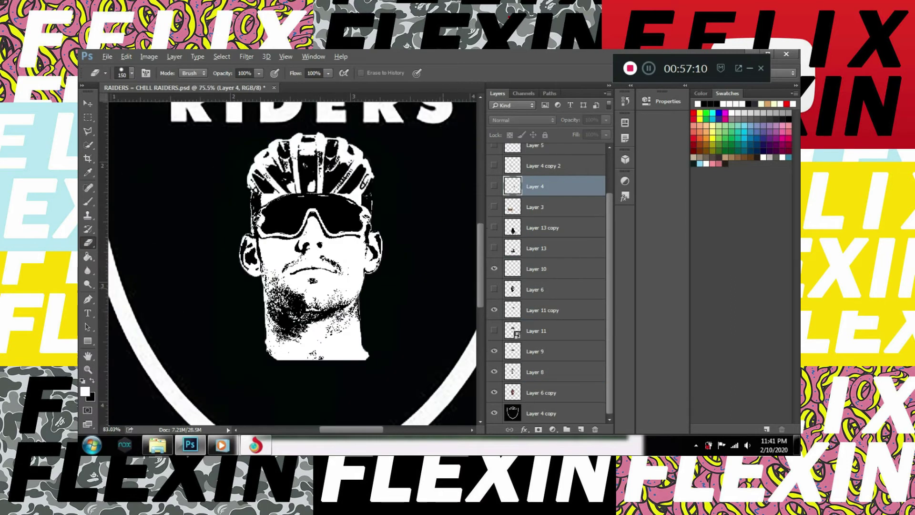
left_click(495, 351)
left_click(494, 371)
scroll(310, 224, "up", 5)
Quick-select the sunglasses on the face photo and copy them to a new Layer 14
left_click(541, 392)
key("w")
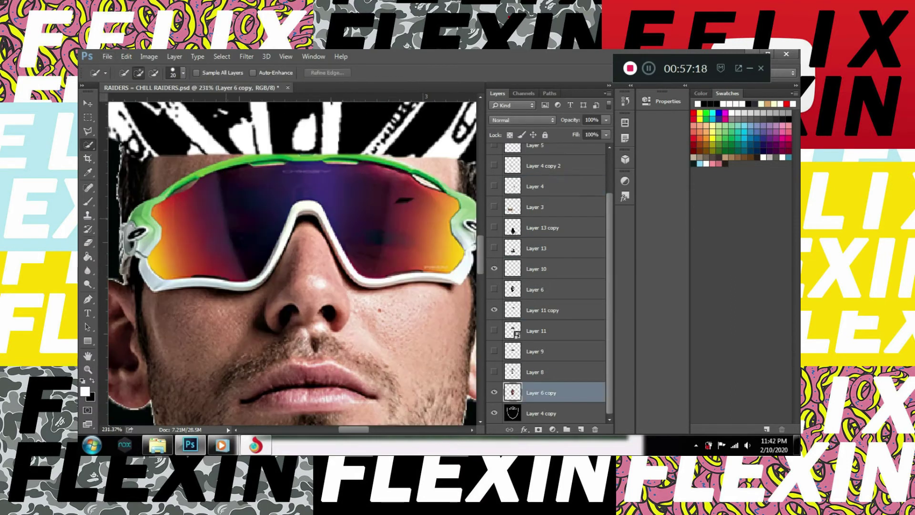
right_click(371, 229)
left_click(408, 302)
Hide the face photo, restore Layers 9 and 8, and place the glasses layer above Layer 9
left_click(494, 413)
scroll(310, 238, "down", 2)
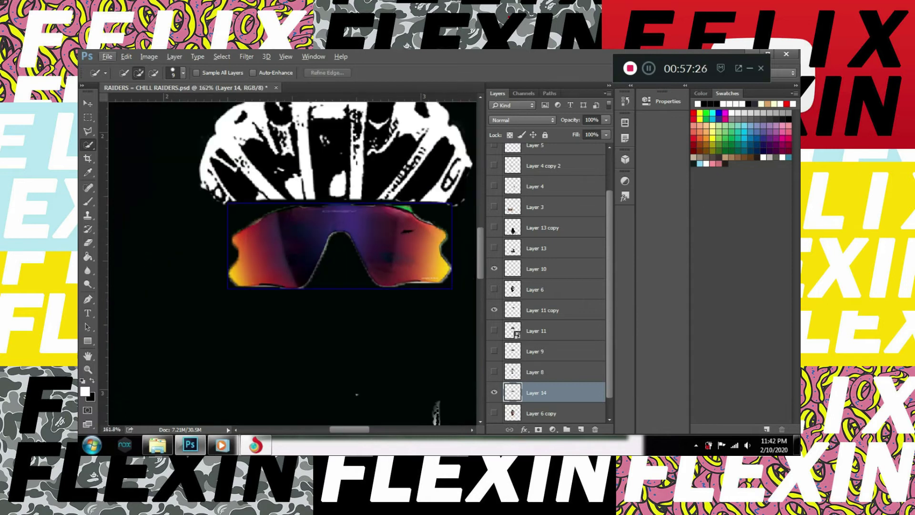
left_click(494, 351)
left_click_drag(537, 392, 537, 351)
left_click(494, 392)
scroll(290, 262, "down", 5)
Review the layer stack and duplicate Layer 8 into a new Layer 15
left_click(536, 269)
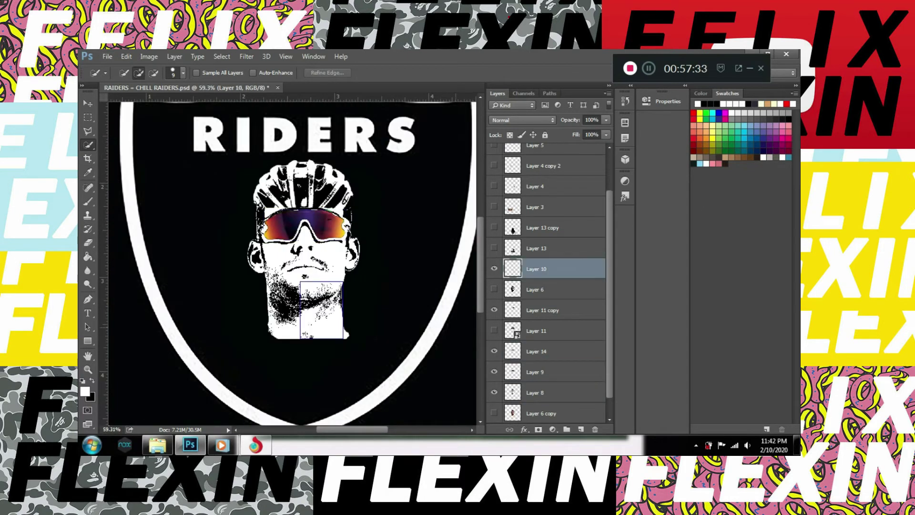
scroll(296, 267, "up", 2)
left_click(536, 392)
left_click(537, 372)
left_click(536, 351)
left_click(536, 309)
left_click(537, 289)
left_click(536, 393)
scroll(295, 262, "down", 1)
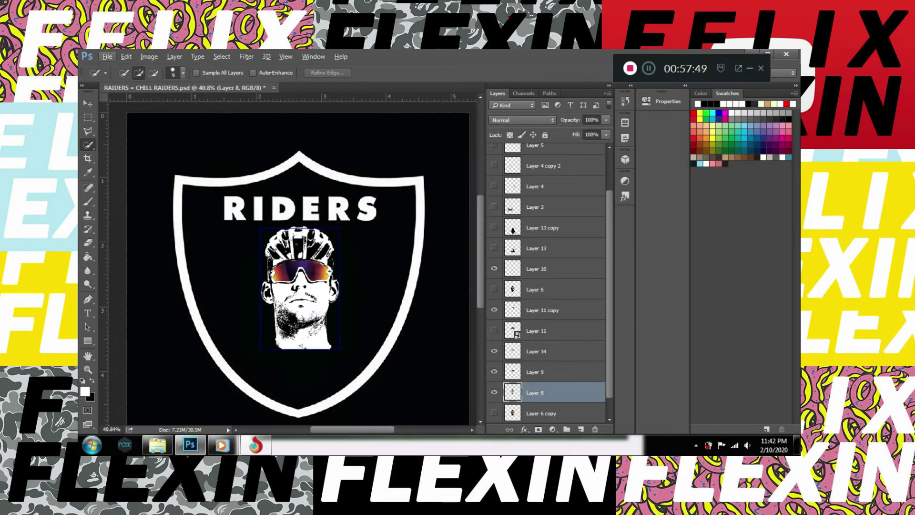
key("ctrl+j")
key("alt+Tab")
Locate RAIDERS = CHILL RAIDERS in the Pictures library and place it into the RIDERS document
key("Up")
key("Down")
scroll(241, 267, "down", 5)
scroll(241, 267, "down", 3)
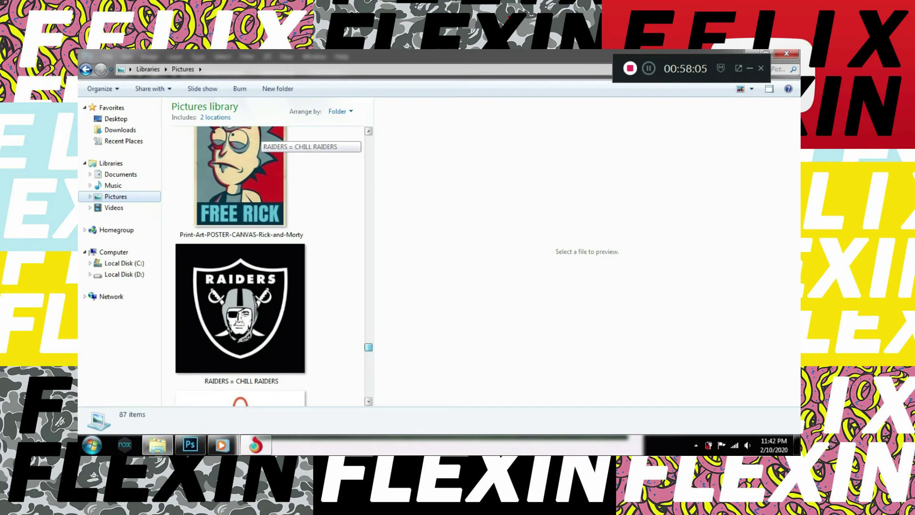
key("alt+Tab")
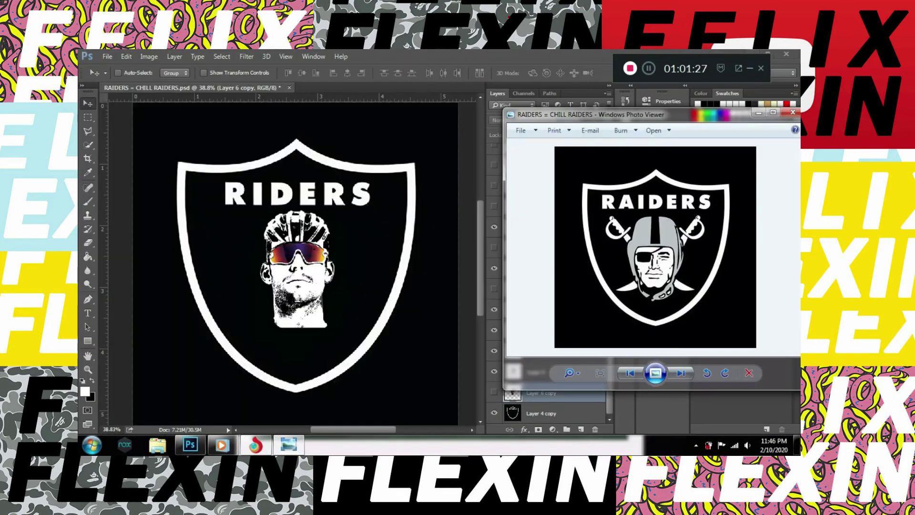
key("alt+F4")
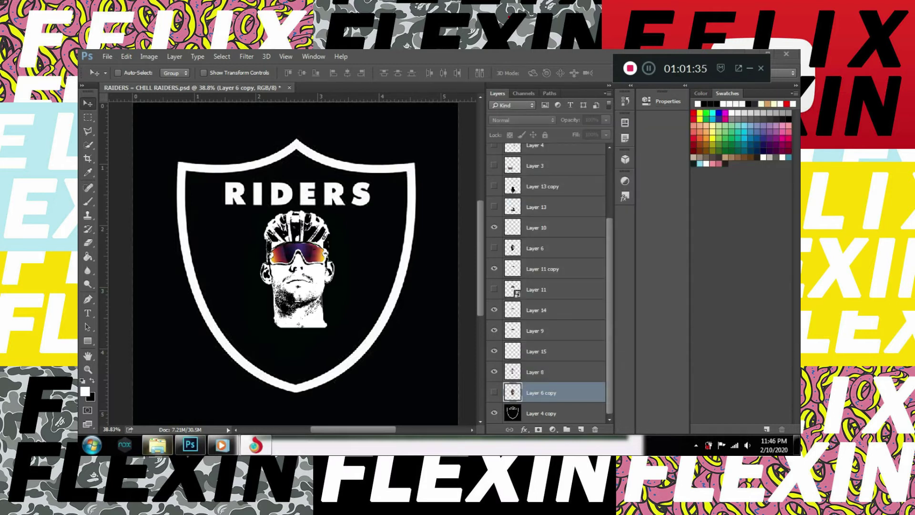
key("alt+Tab")
key("Return")
key("BackSpace")
key("Return")
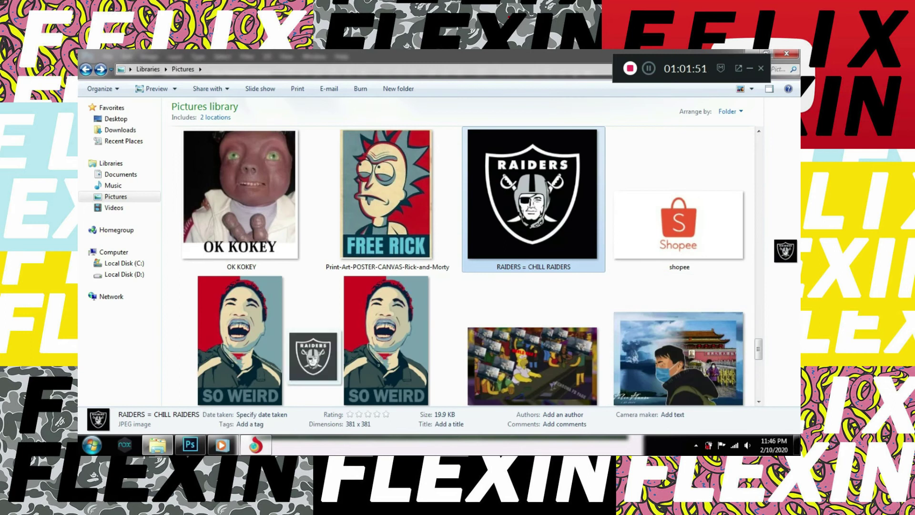
key("alt+Tab")
key("Return")
Marquee the crossed swords of the Raiders logo and copy them to a new layer
key("m")
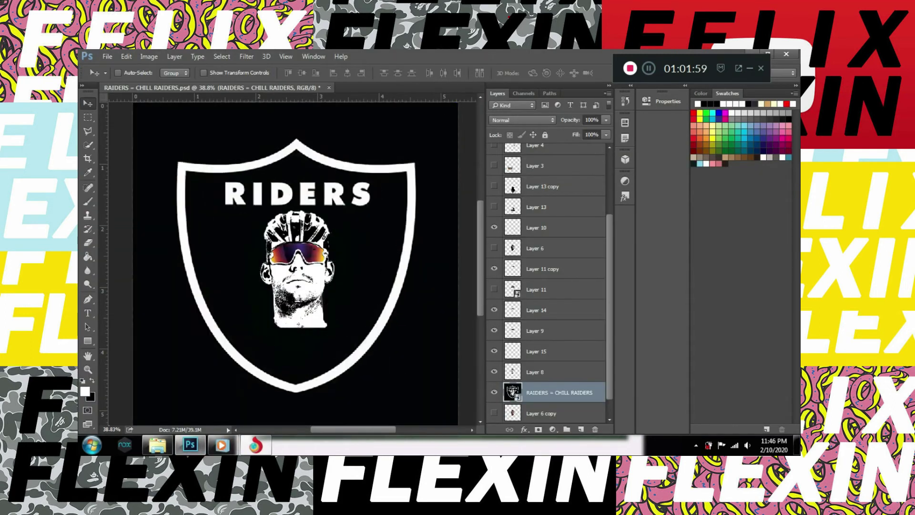
left_click_drag(206, 210, 291, 305)
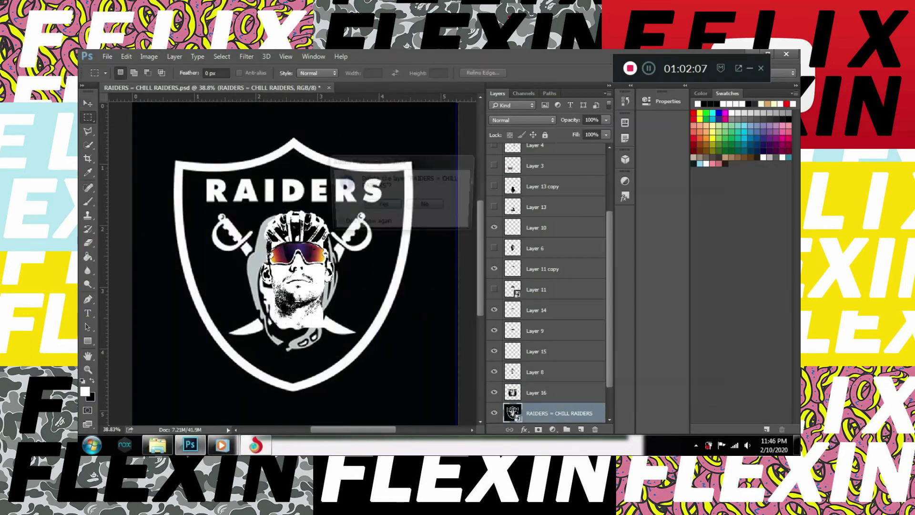
key("ctrl+j")
key("v")
Shrink the swords and position them behind the cyclist's head, nudging slightly down
key("ctrl+t")
left_click_drag(206, 211, 240, 218)
left_click_drag(362, 247, 350, 239)
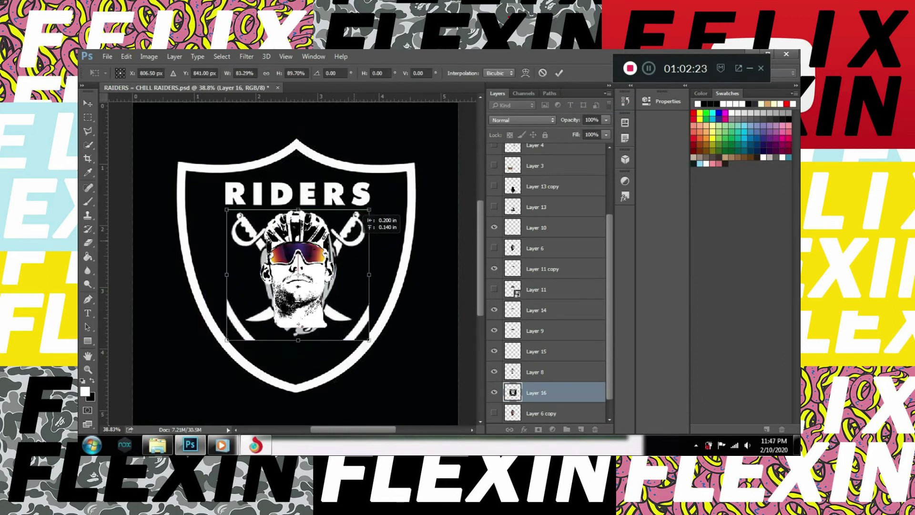
key("Return")
key("e")
scroll(275, 270, "up", 2)
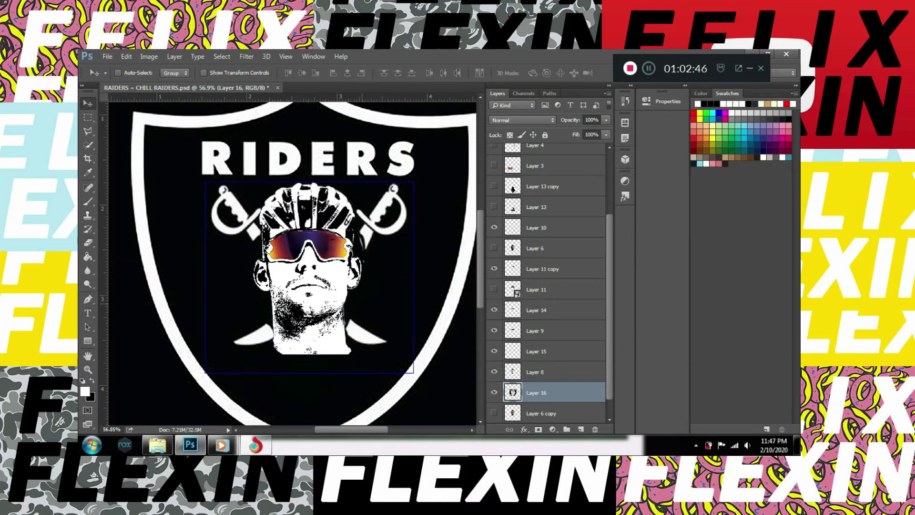
left_click_drag(400, 193, 399, 195)
scroll(319, 262, "down", 2)
scroll(319, 262, "up", 1)
scroll(320, 262, "down", 1)
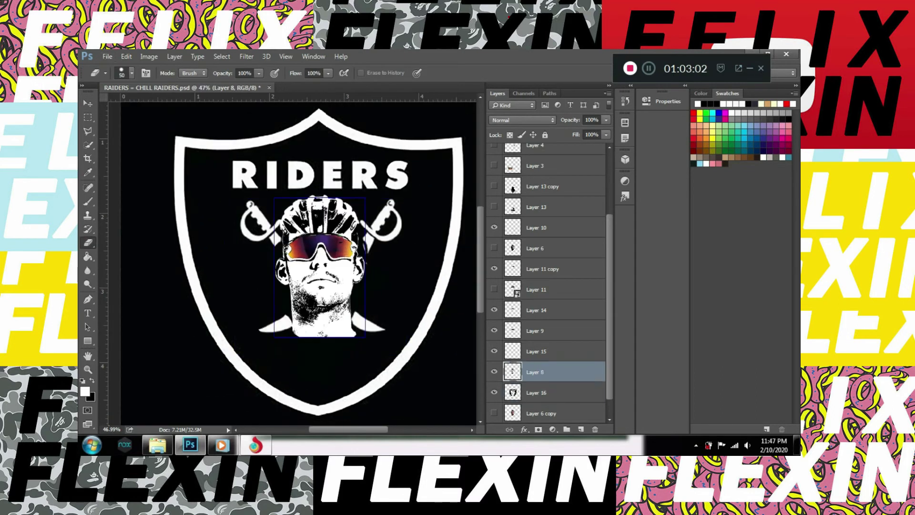
scroll(232, 269, "down", 2)
Deselect the small rectangular selection on the canvas
scroll(265, 262, "up", 4)
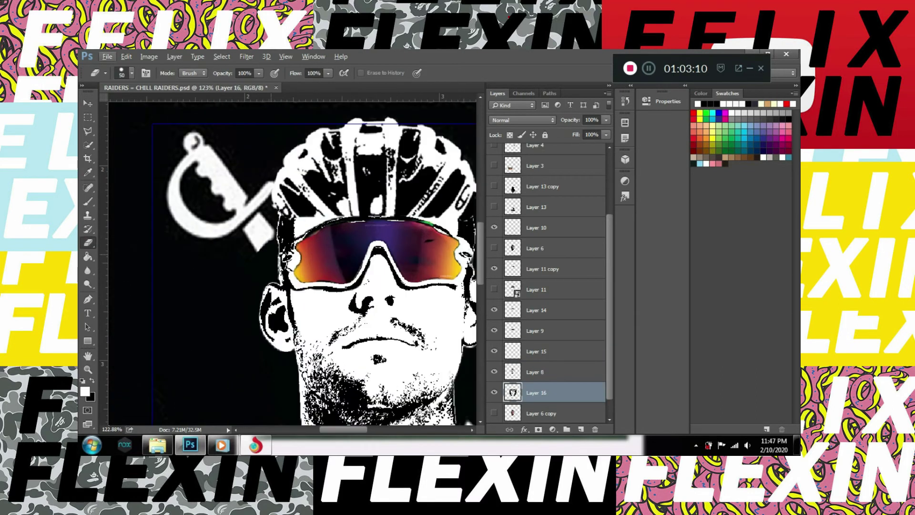
key("m")
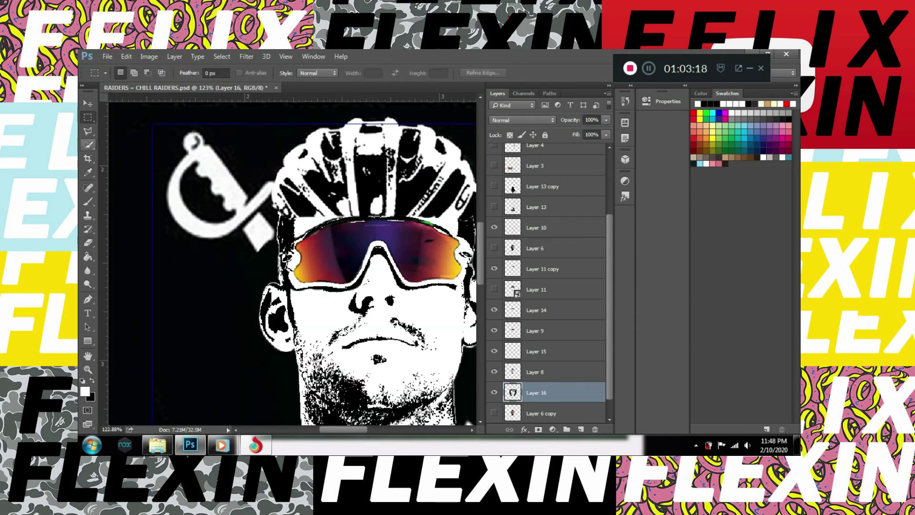
right_click(251, 237)
left_click(269, 243)
Erase the white blade area inside the selection on the Layer 16 portrait layer
key("v")
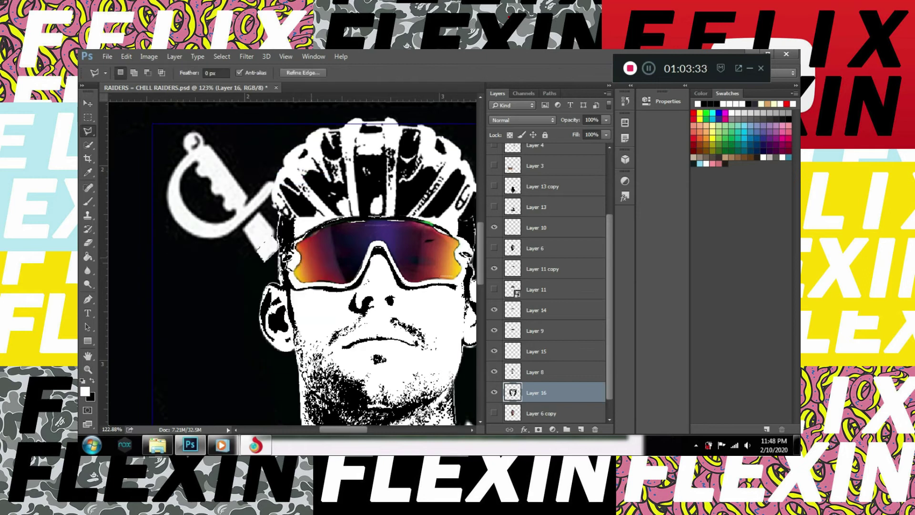
scroll(548, 286, "down", 1)
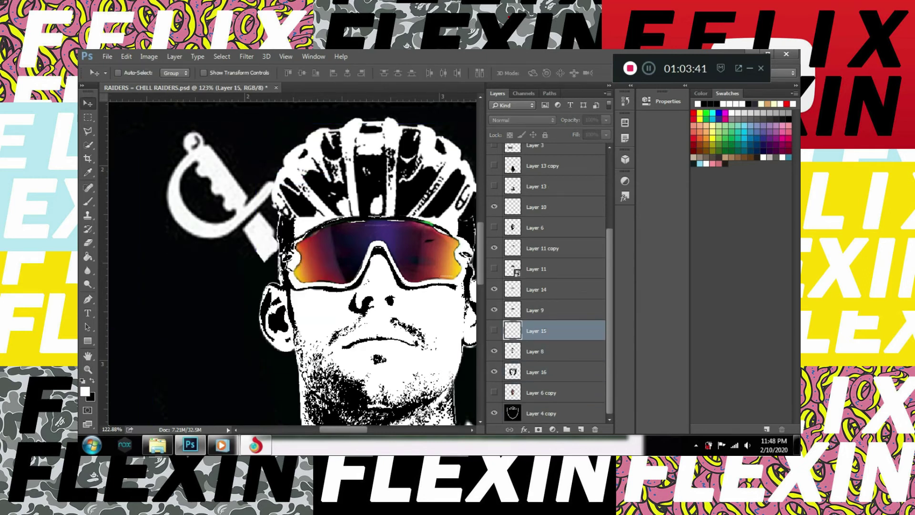
left_click(494, 372)
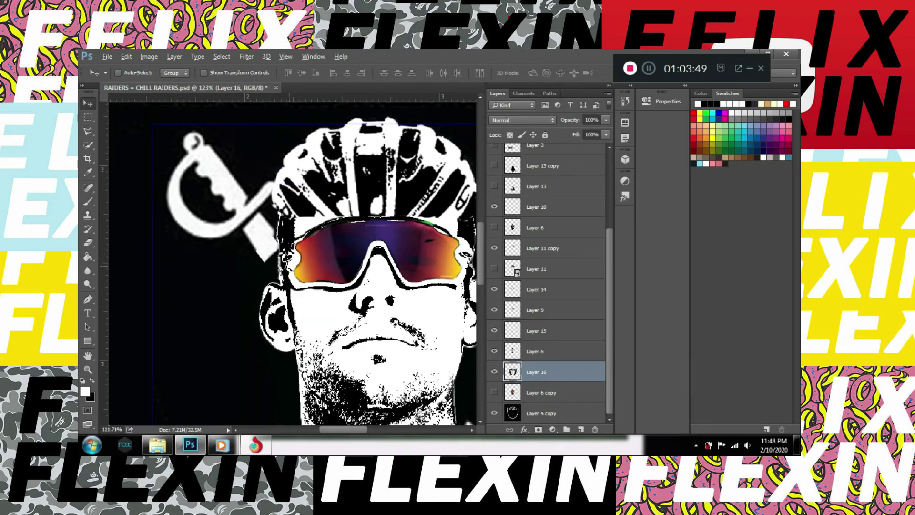
scroll(290, 262, "down", 2)
key("e")
scroll(296, 267, "up", 5)
left_click(310, 281)
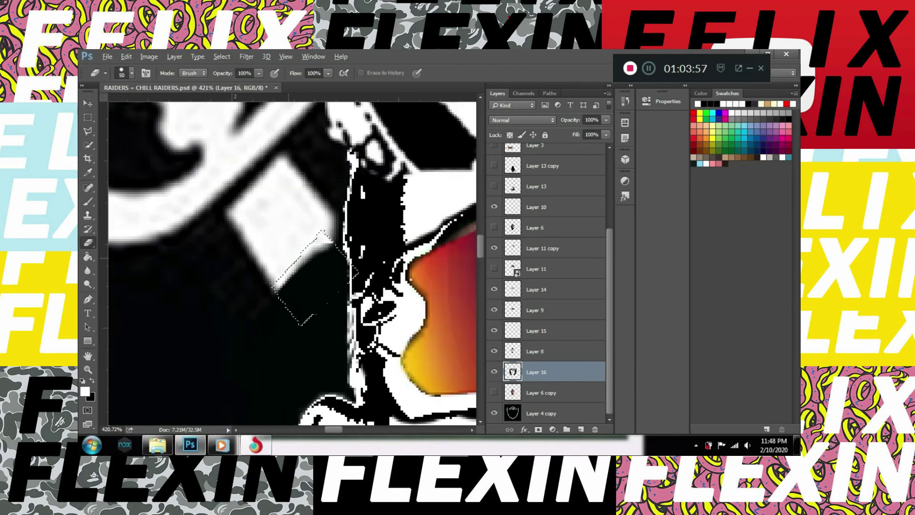
Copy a section of the left sword's blade to new Layer 17 and slide it toward the helmet
key("m")
left_click_drag(305, 281, 288, 241)
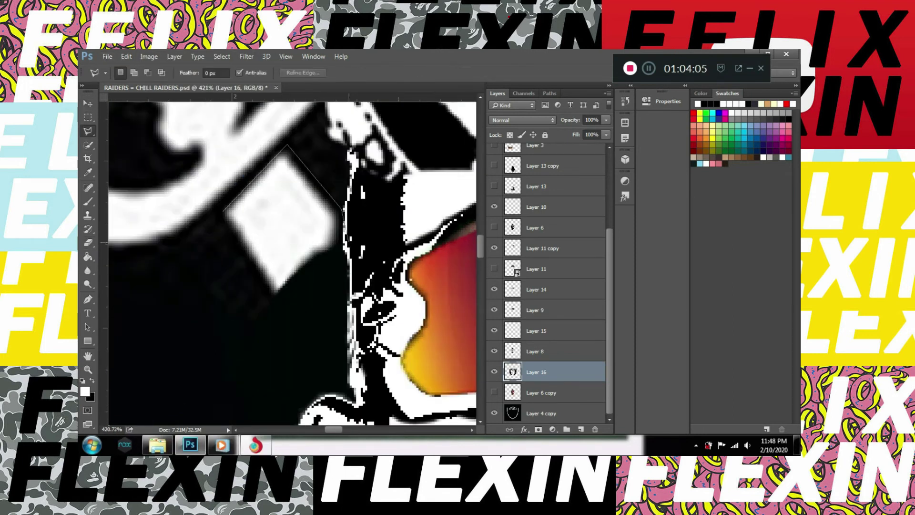
left_click(284, 311)
left_click_drag(309, 267, 350, 305)
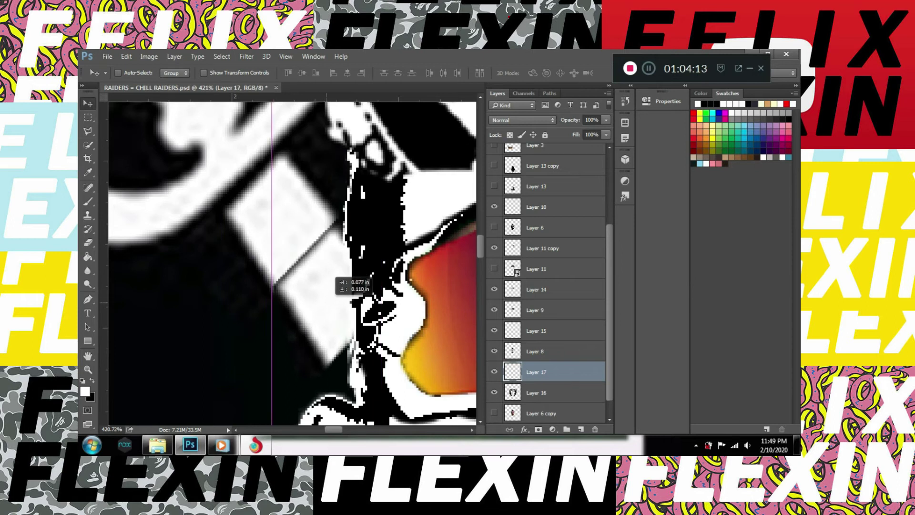
key("e")
left_click(132, 73)
key("Escape")
Stretch the copied blade piece with Free Transform to fill the gap beside the cyclist's cheek
key("ctrl+t")
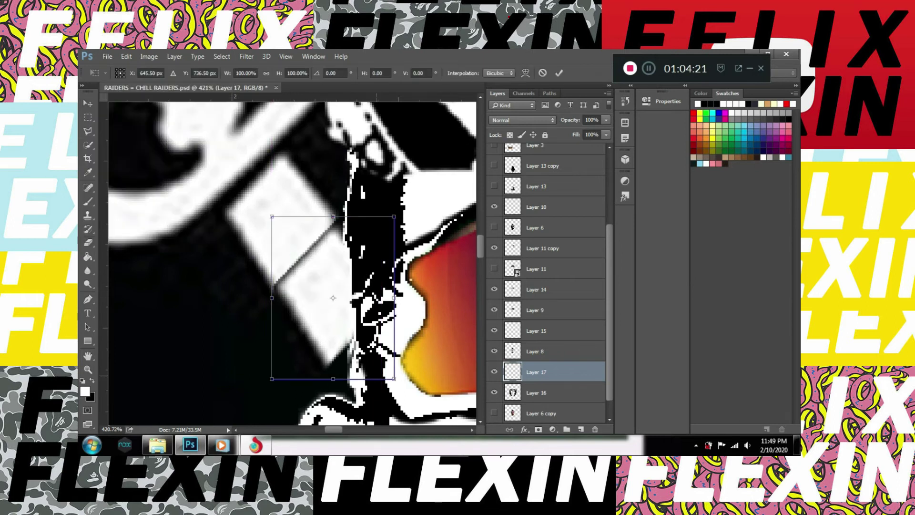
left_click_drag(395, 379, 428, 406)
left_click_drag(286, 291, 282, 285)
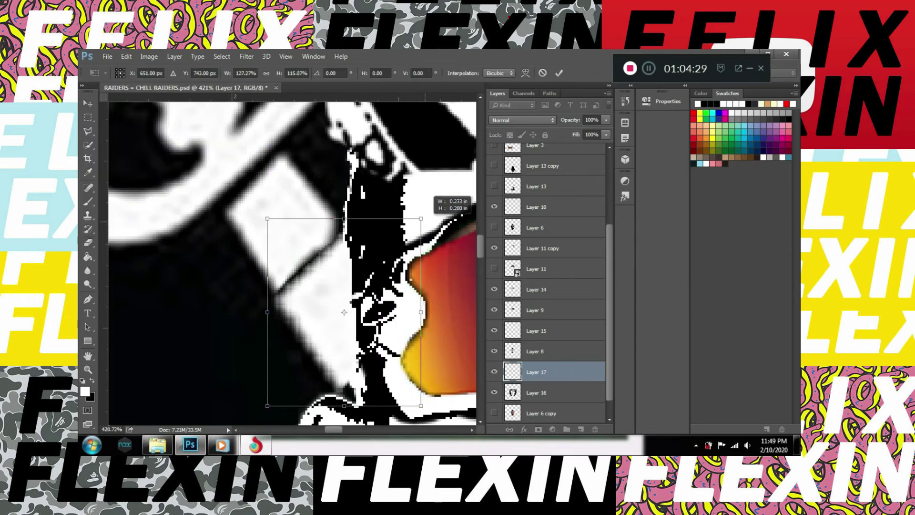
left_click_drag(344, 213, 344, 216)
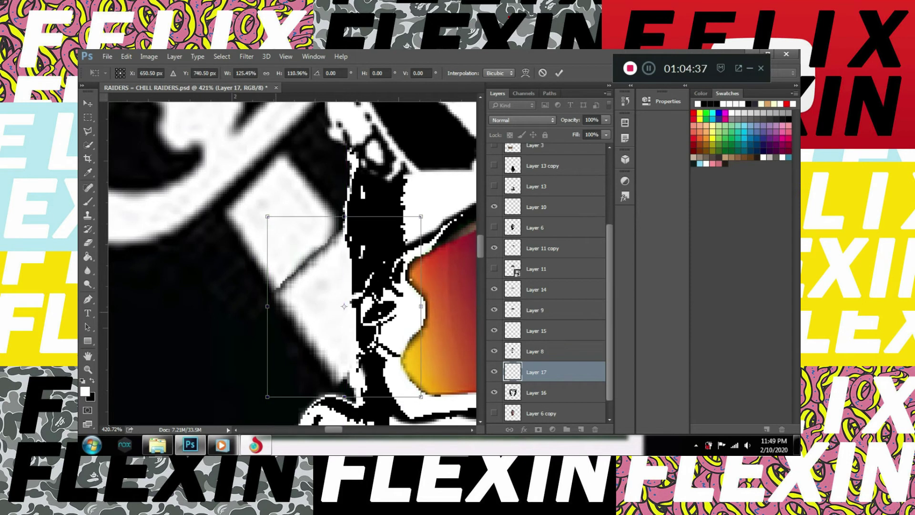
key("Return")
key("e")
left_click_drag(268, 217, 256, 200)
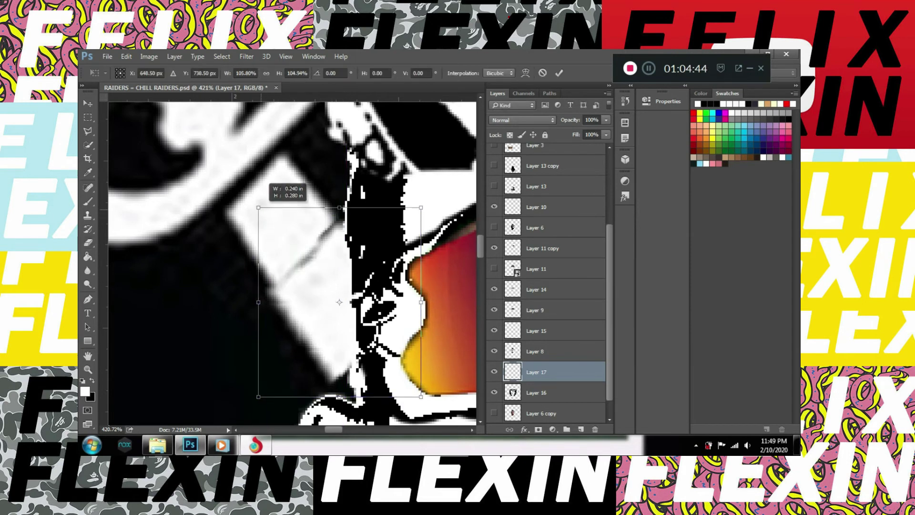
Zoom out to view the whole logo and browse the Layers panel
key("ctrl+0")
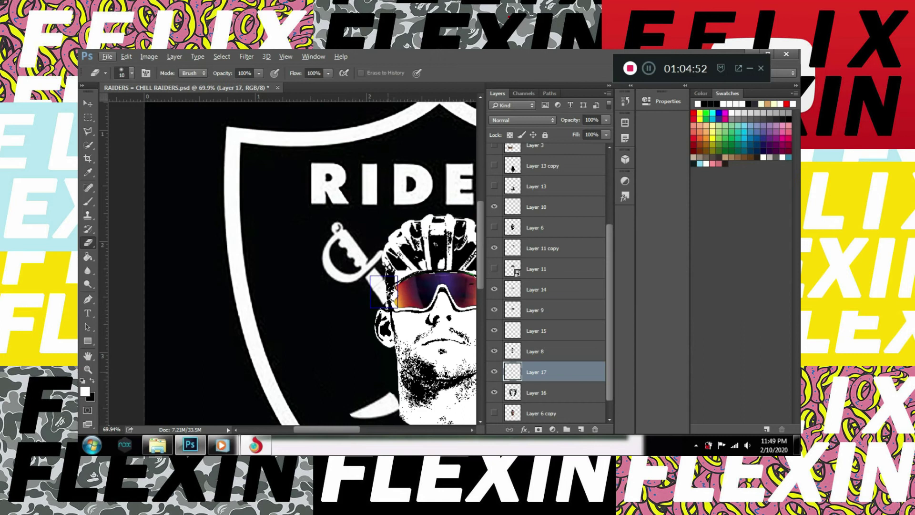
right_click(537, 371)
key("Escape")
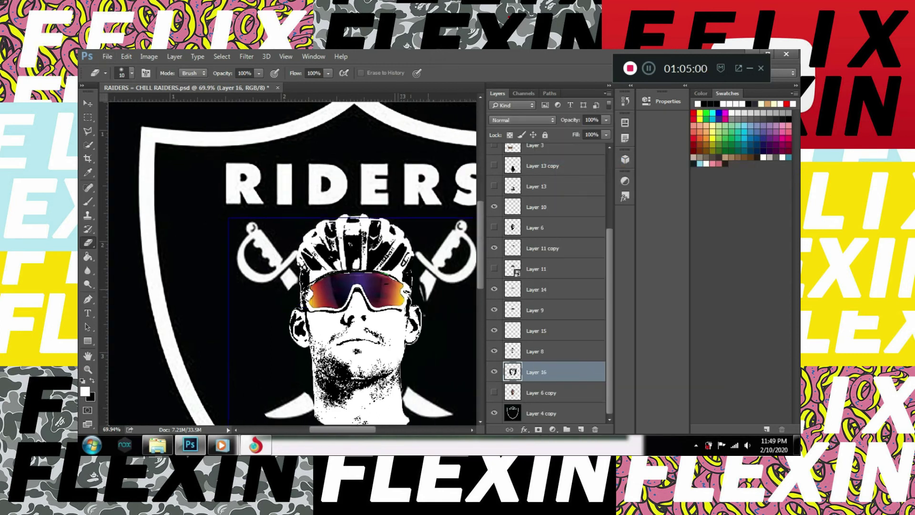
key("v")
scroll(286, 205, "down", 3)
scroll(286, 205, "up", 3)
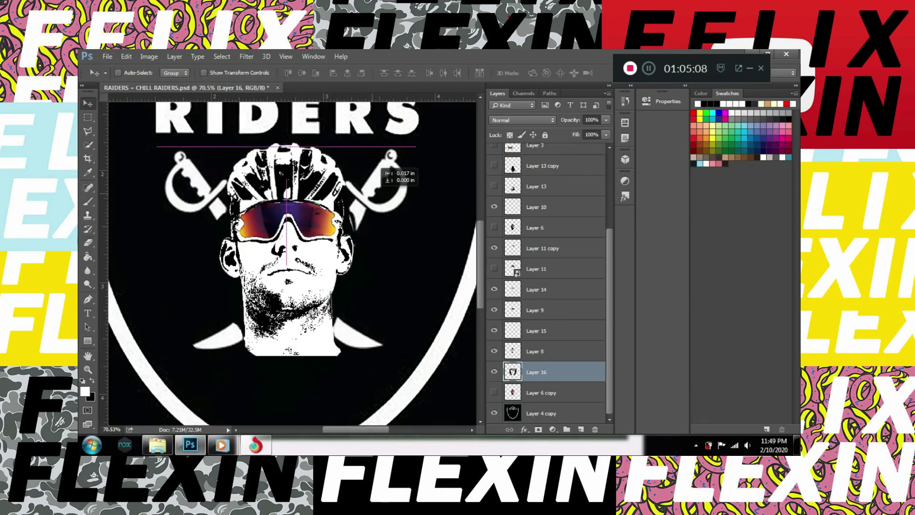
scroll(286, 205, "down", 2)
scroll(286, 208, "down", 2)
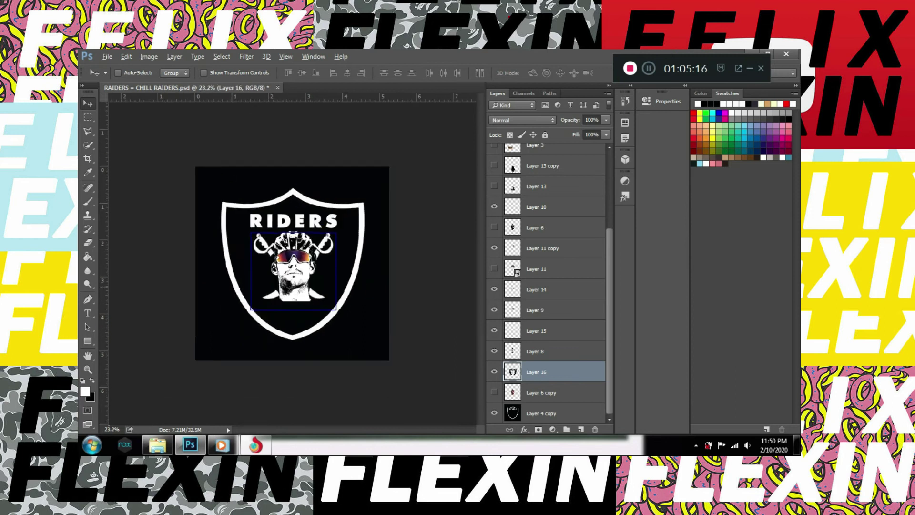
scroll(286, 257, "up", 1)
scroll(286, 258, "up", 1)
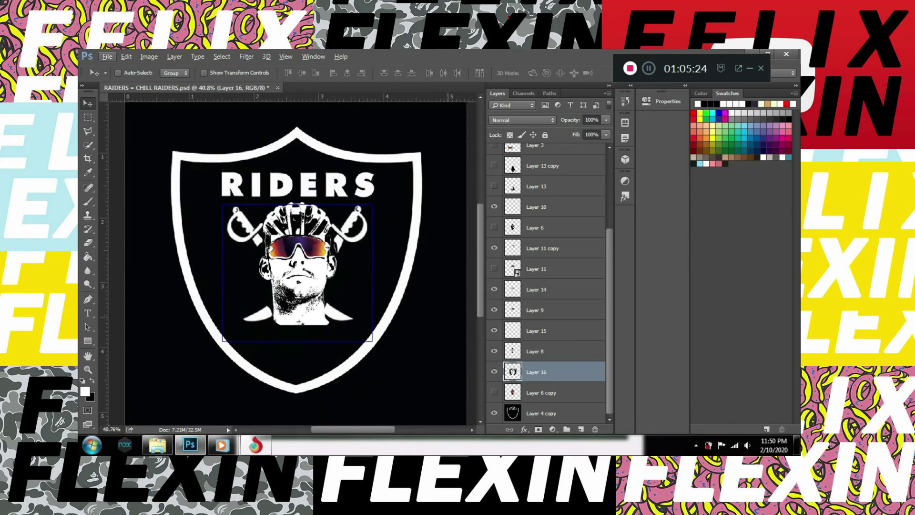
scroll(292, 261, "down", 3)
Copy the small white neck piece from Layer 8 to a new layer, flipped horizontally at the neck's base
left_click(544, 413)
scroll(291, 262, "up", 3)
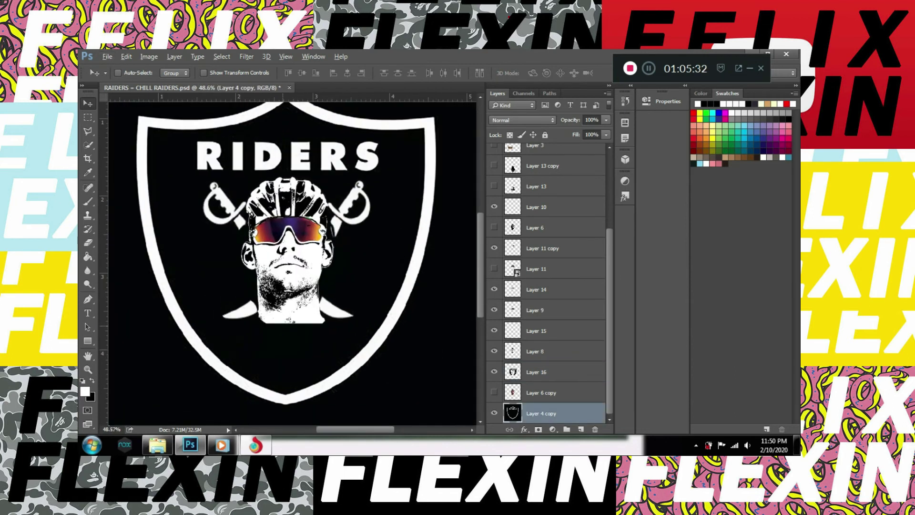
left_click(535, 352)
scroll(292, 262, "up", 1)
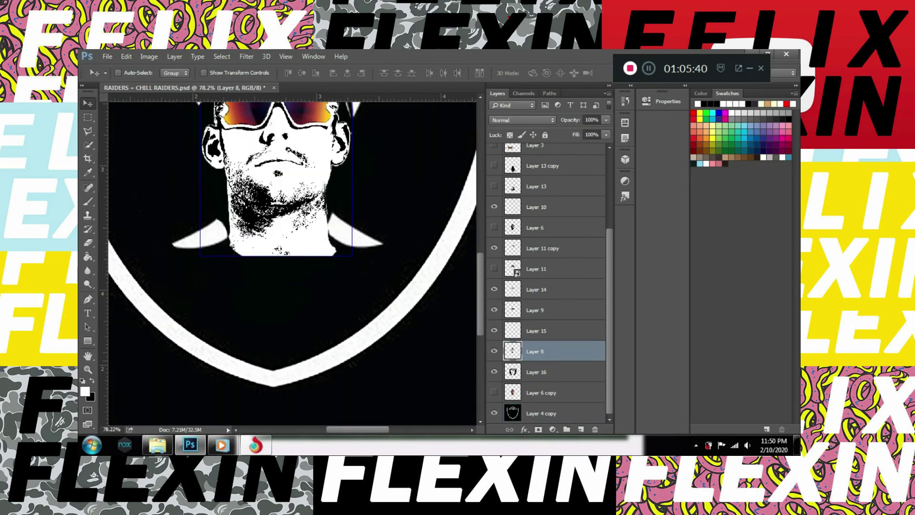
key("m")
key("ctrl+j")
mouse_move(315, 236)
left_mouse_down()
mouse_move(337, 256)
mouse_move(236, 288)
left_mouse_up()
key("v")
key("ctrl+t")
key("Return")
Select the Layer 4 copy shield layer and make it visible
scroll(291, 262, "down", 5)
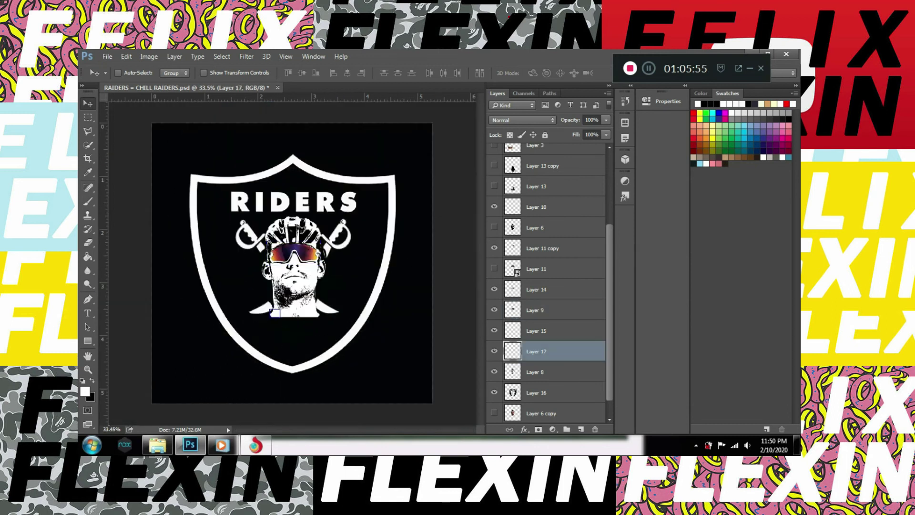
left_click(541, 413)
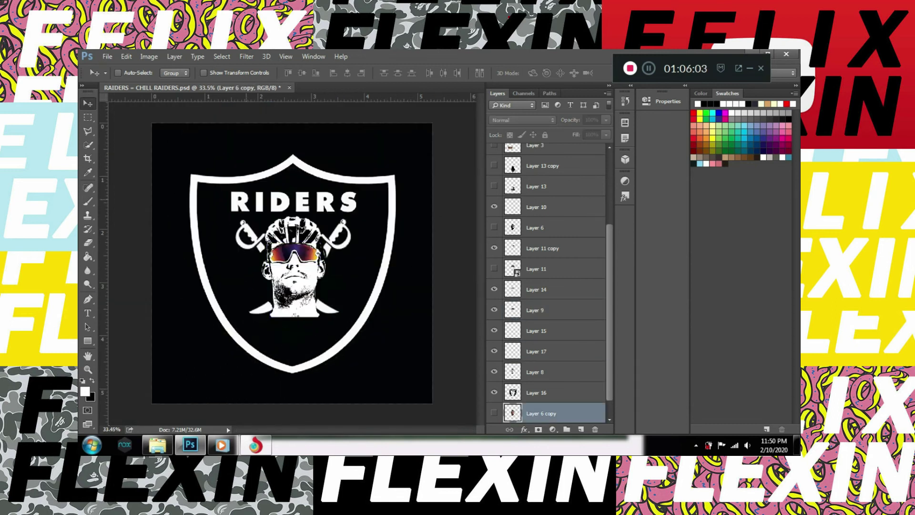
key("alt+bracketleft")
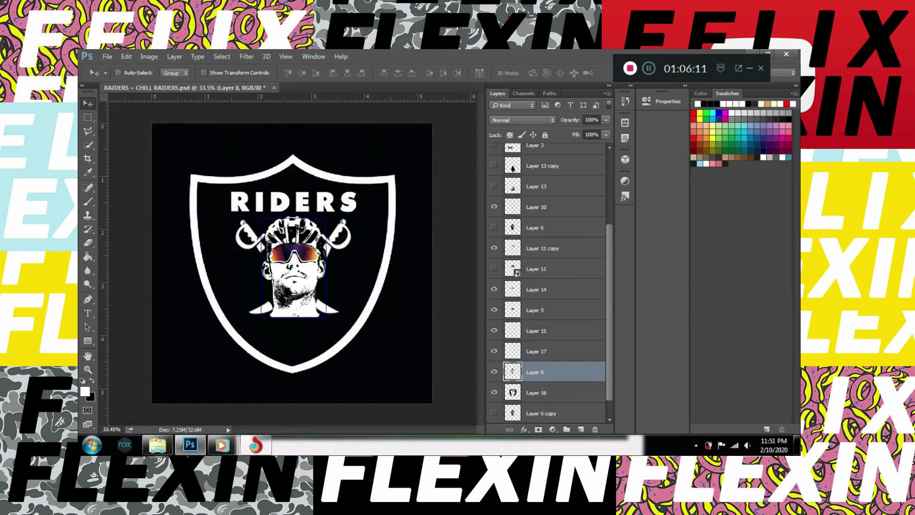
left_click(494, 413)
Cut the RIDERS title onto its own layer and nudge it into position on the shield
key("m")
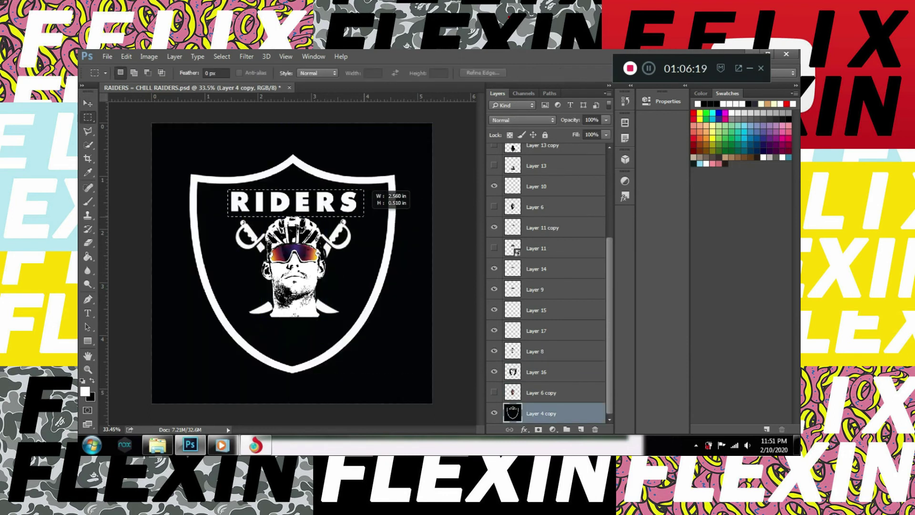
right_click(312, 198)
left_click(347, 290)
key("v")
mouse_move(293, 173)
left_mouse_down()
mouse_move(294, 324)
mouse_move(294, 178)
left_mouse_up()
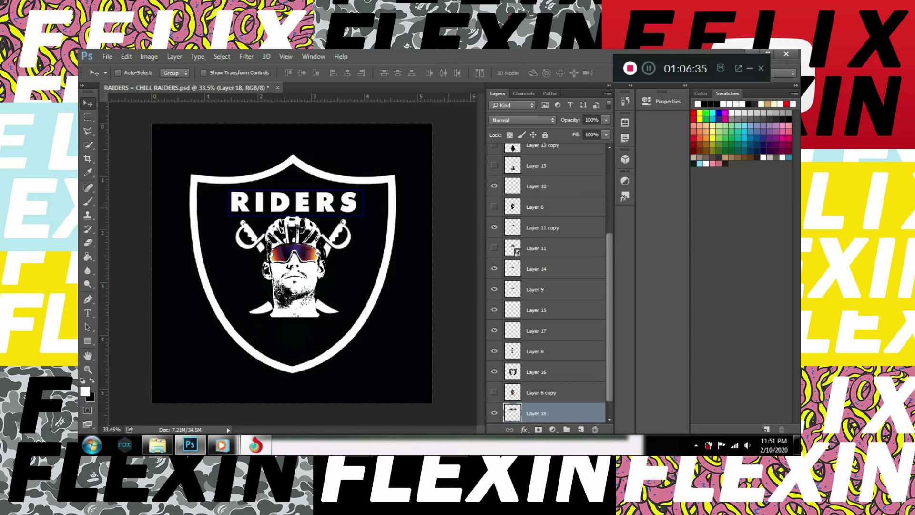
Check the text colour with the Type tool and delete an accidental 'cc' text layer
scroll(262, 202, "up", 3)
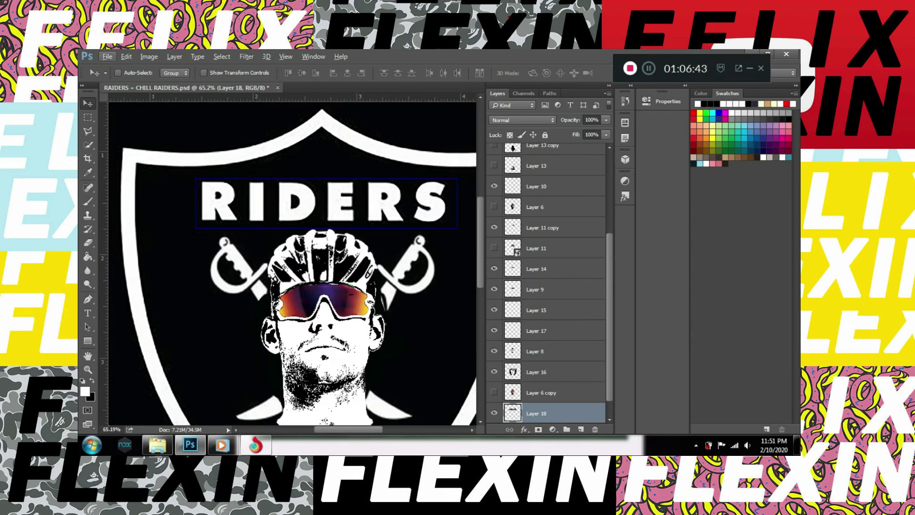
scroll(290, 262, "right", 2)
key("t")
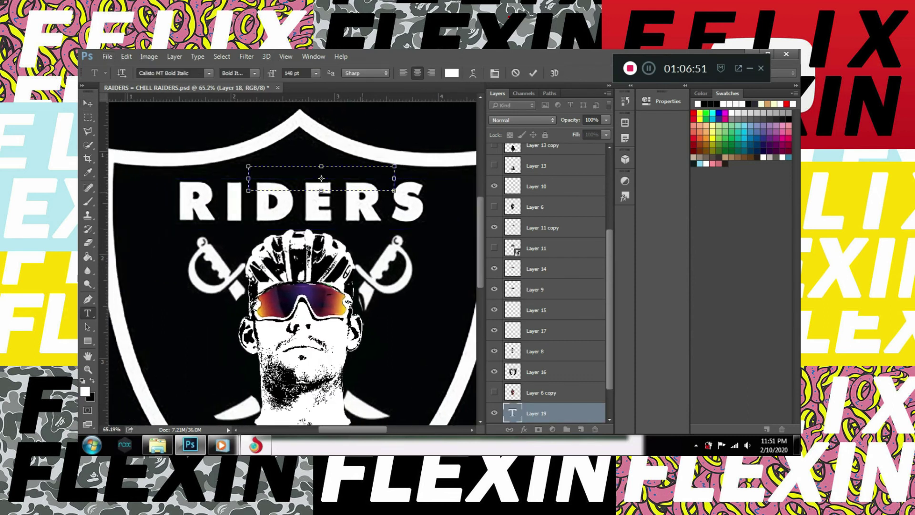
scroll(357, 190, "up", 3)
left_click(452, 73)
key("Escape")
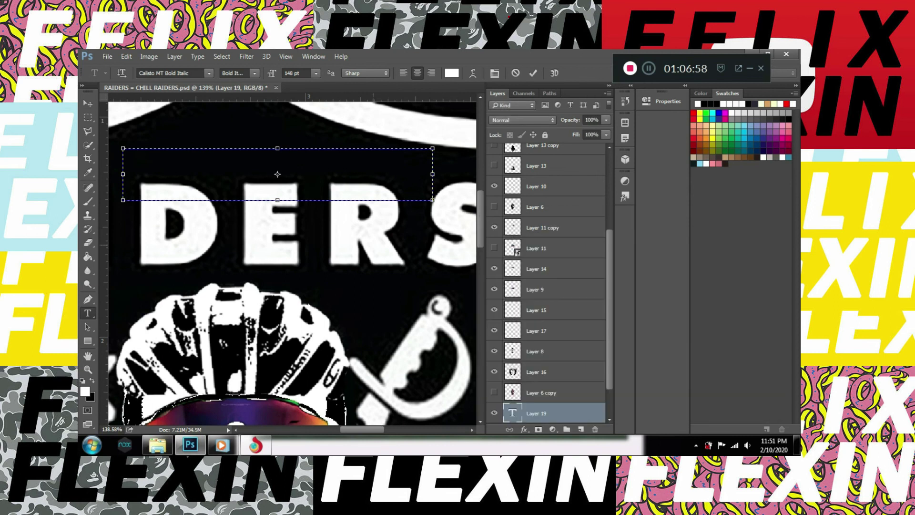
type("cc")
left_click(594, 429)
key("Return")
Draw a paragraph text box above RIDERS set to Calisto MT Bold Italic, 190 pt
left_click_drag(139, 183, 331, 313)
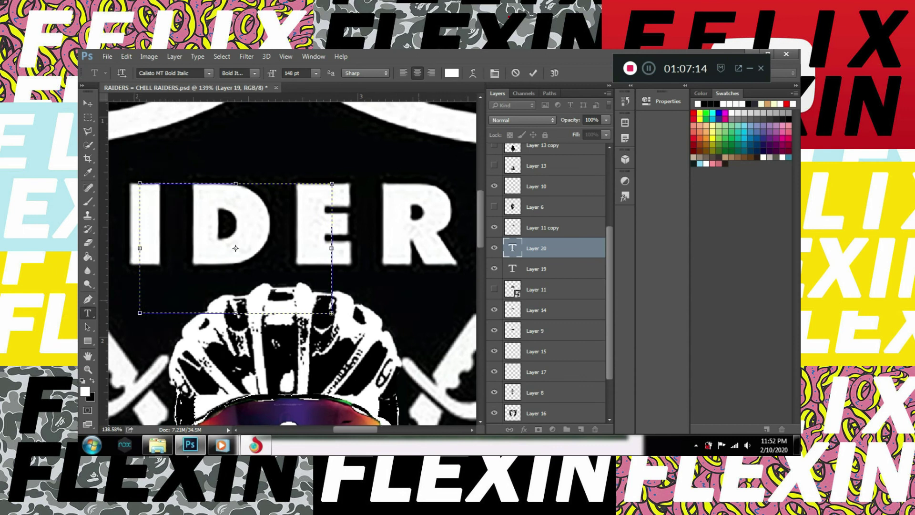
scroll(292, 262, "down", 5)
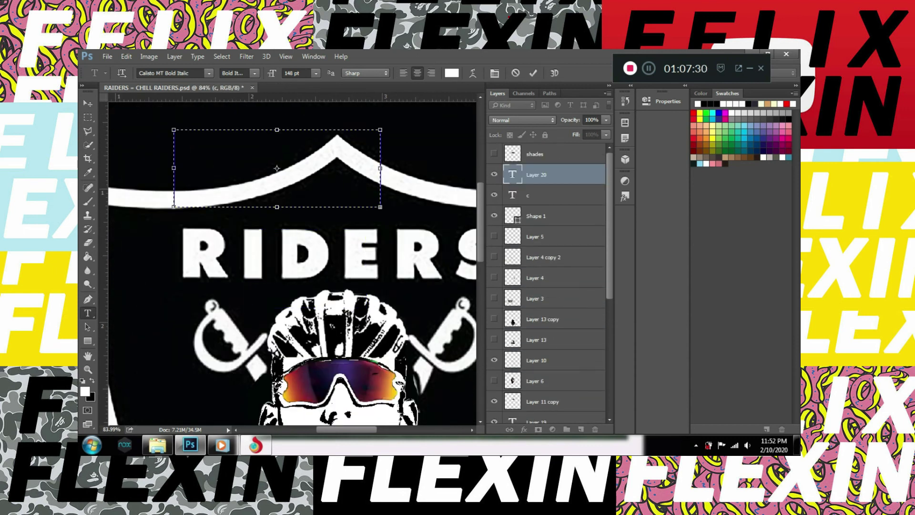
type("300")
scroll(401, 213, "down", 3)
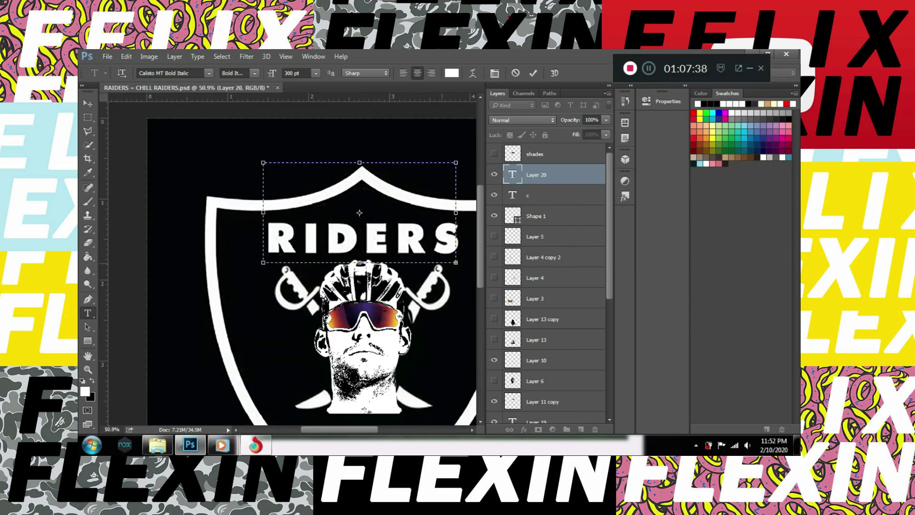
key("Return")
left_click_drag(456, 263, 467, 298)
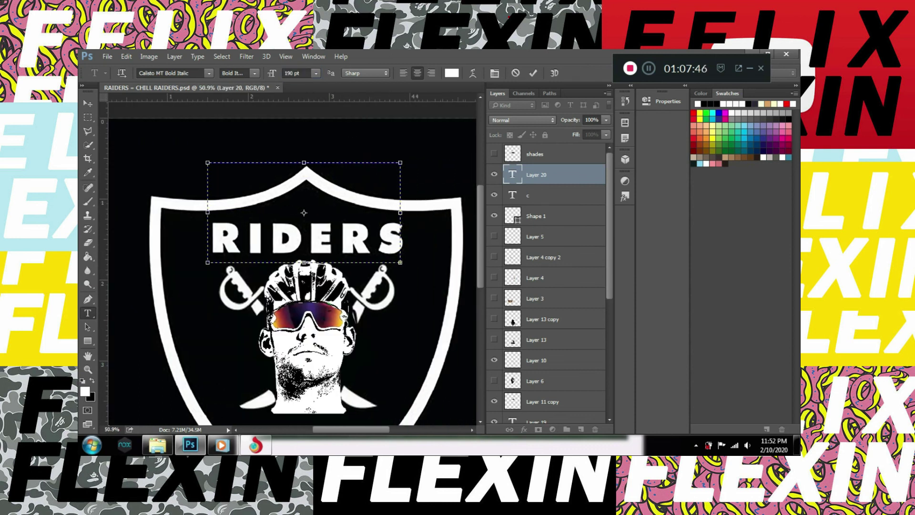